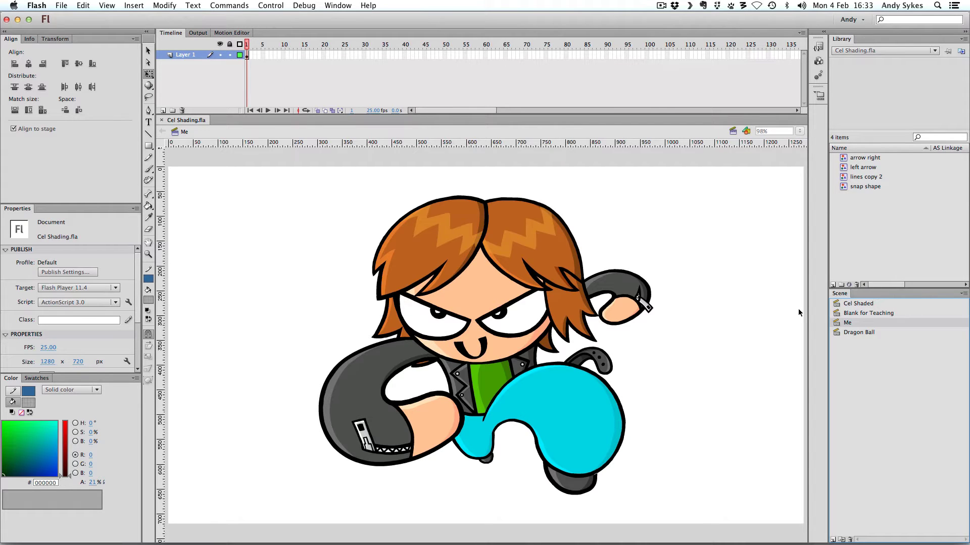
# Switch to the Cel Shaded scene to view the shaded orange square, green circle and pink star.
pyautogui.click(848, 304)
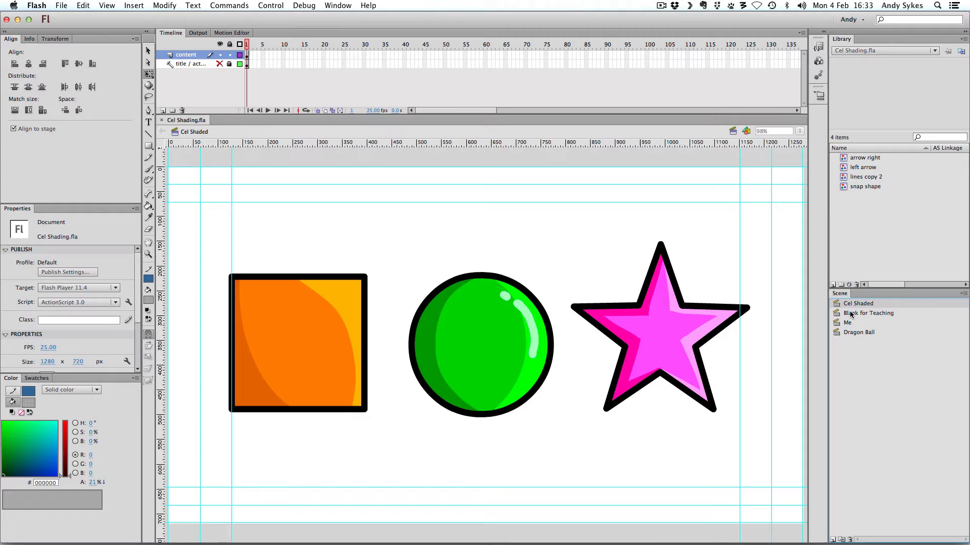
# Open the Blank for Teaching scene and turn on Object Drawing mode for the Rectangle tool.
pyautogui.click(851, 314)
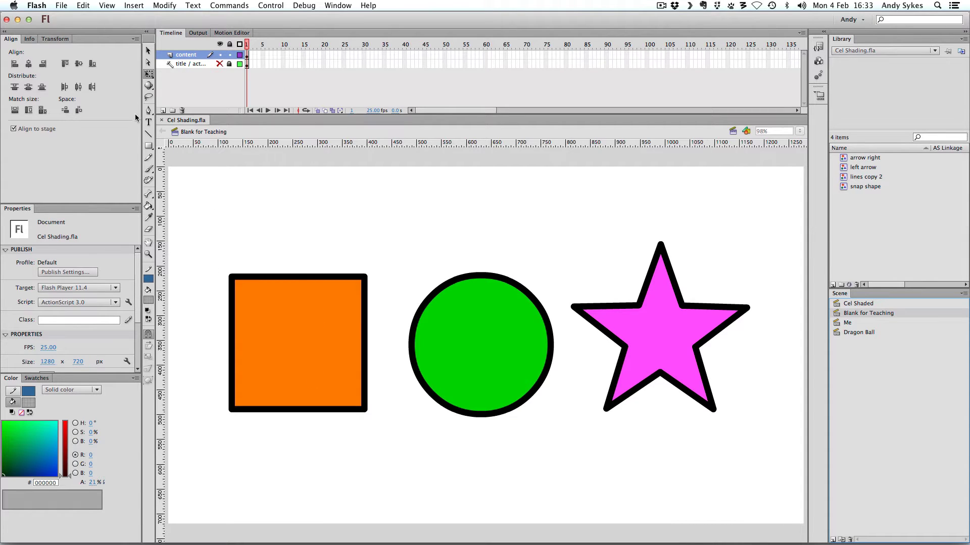
pyautogui.click(149, 146)
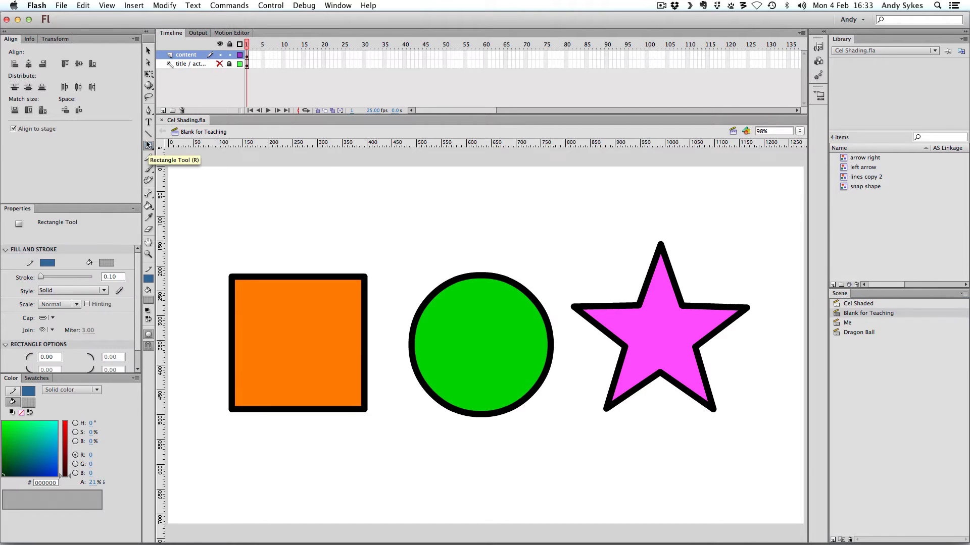
pyautogui.click(150, 336)
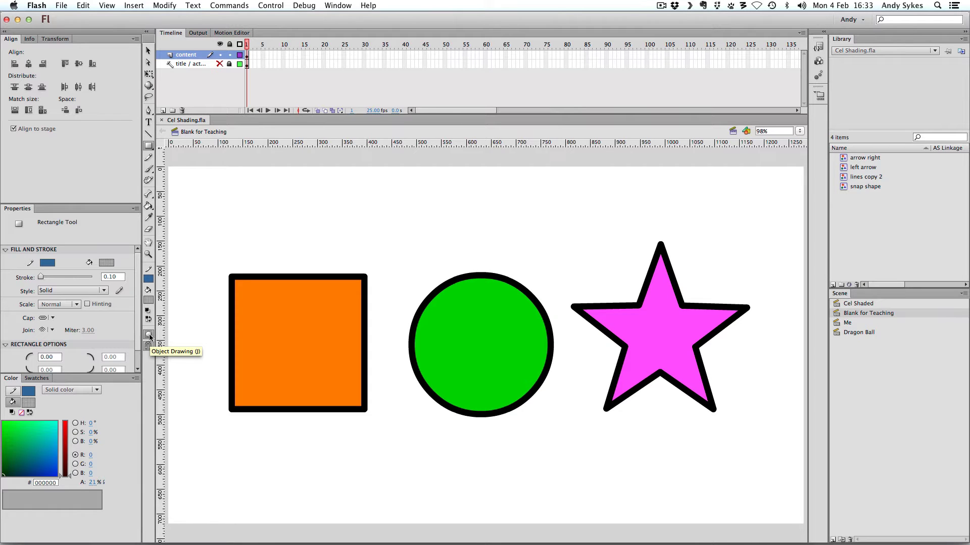
# Check the square, circle and star, then enter the orange square's drawing object for editing.
pyautogui.press('v')
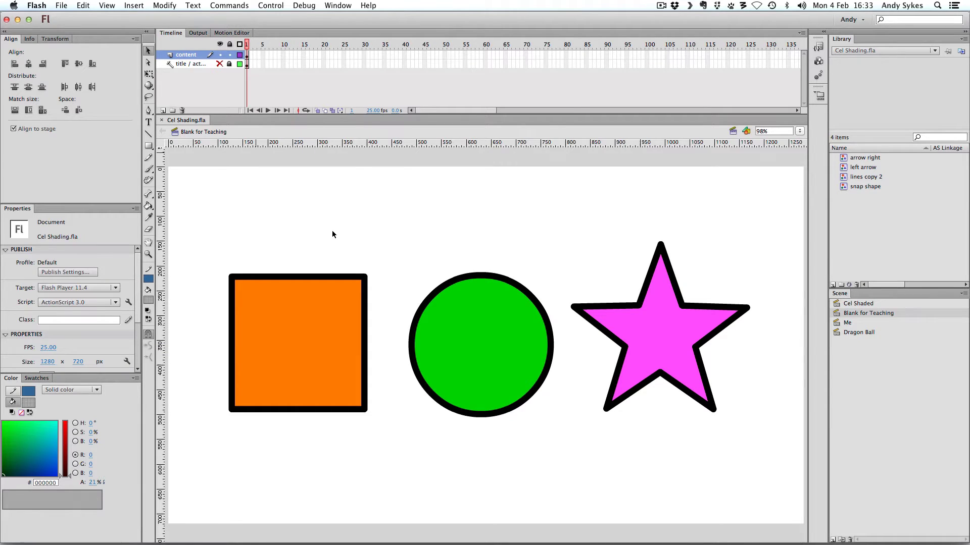
pyautogui.click(336, 316)
pyautogui.click(483, 314)
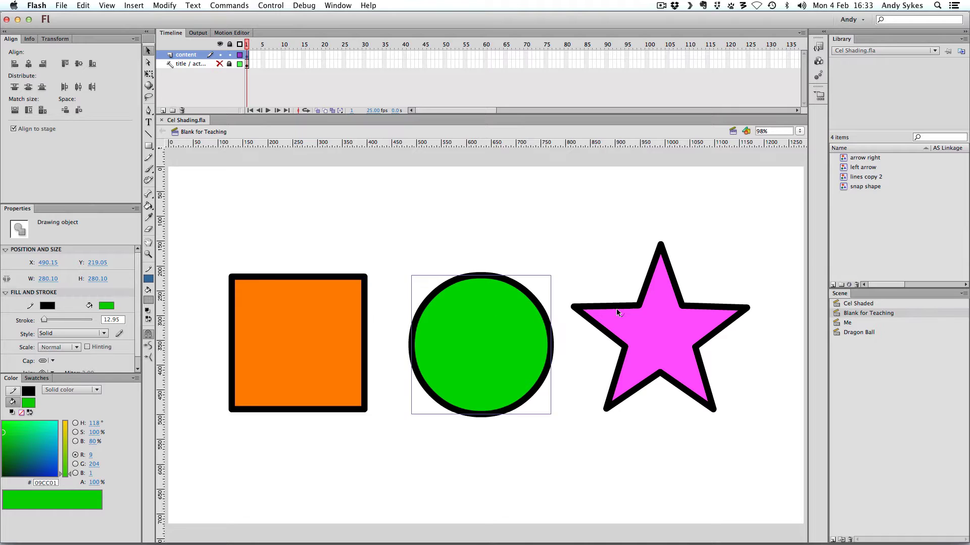
pyautogui.click(655, 323)
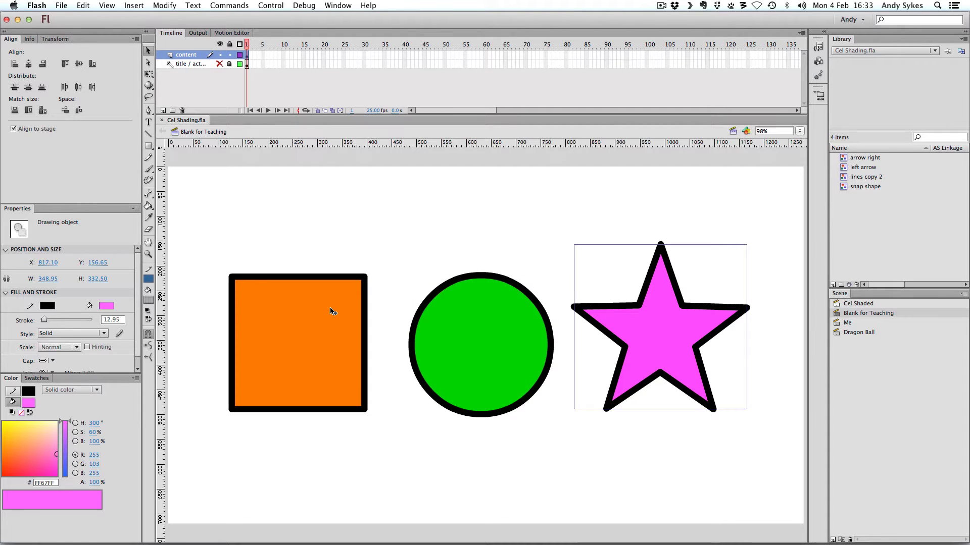
pyautogui.click(304, 306)
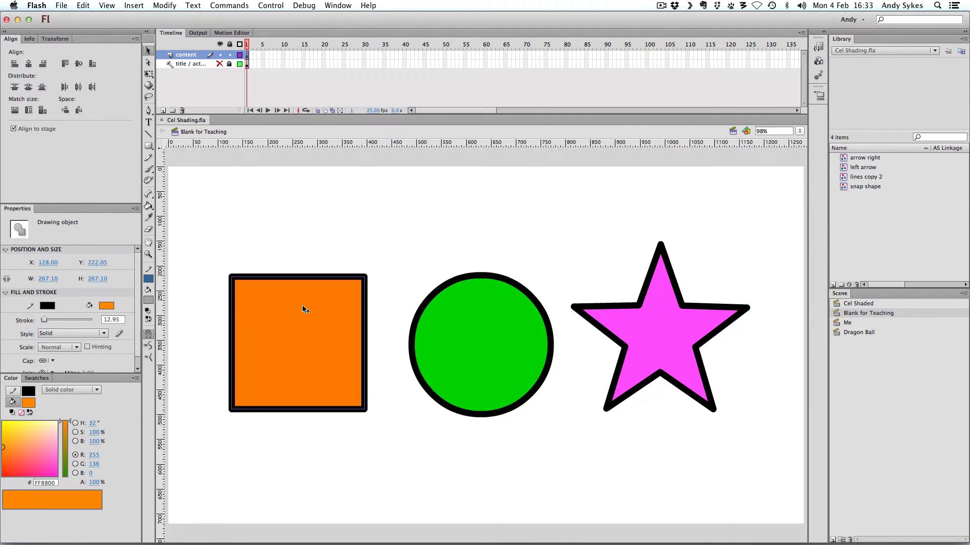
pyautogui.doubleClick(305, 309)
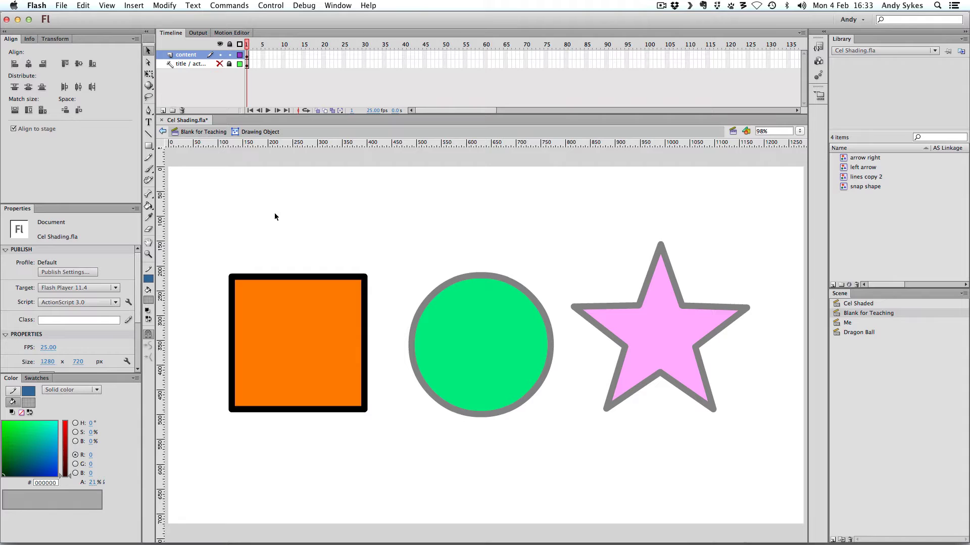
# Lasso a curved area along the square's left side and sample its orange fill.
pyautogui.click(149, 97)
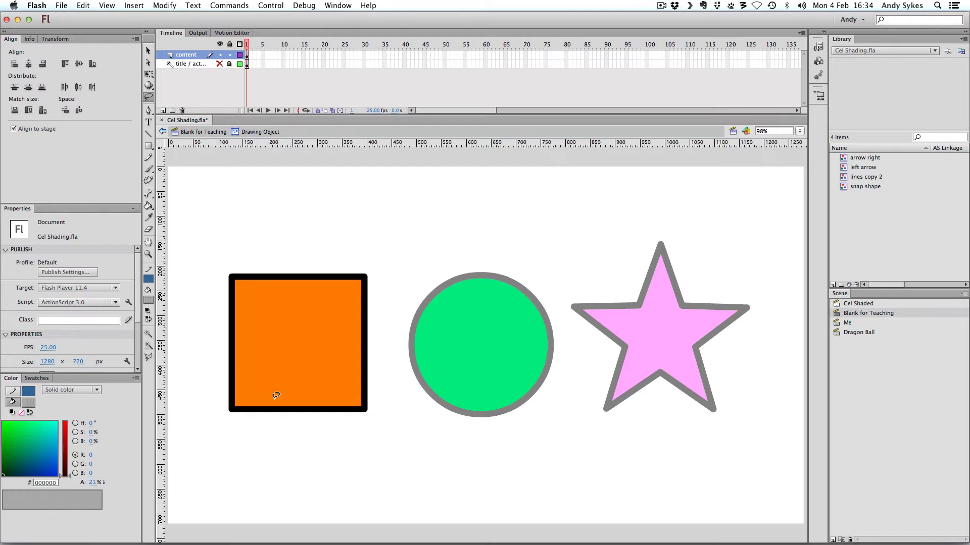
pyautogui.moveTo(304, 401)
pyautogui.mouseDown()
pyautogui.moveTo(267, 378)
pyautogui.moveTo(252, 336)
pyautogui.moveTo(251, 249)
pyautogui.moveTo(210, 289)
pyautogui.moveTo(204, 420)
pyautogui.moveTo(265, 452)
pyautogui.moveTo(335, 439)
pyautogui.moveTo(351, 450)
pyautogui.mouseUp()
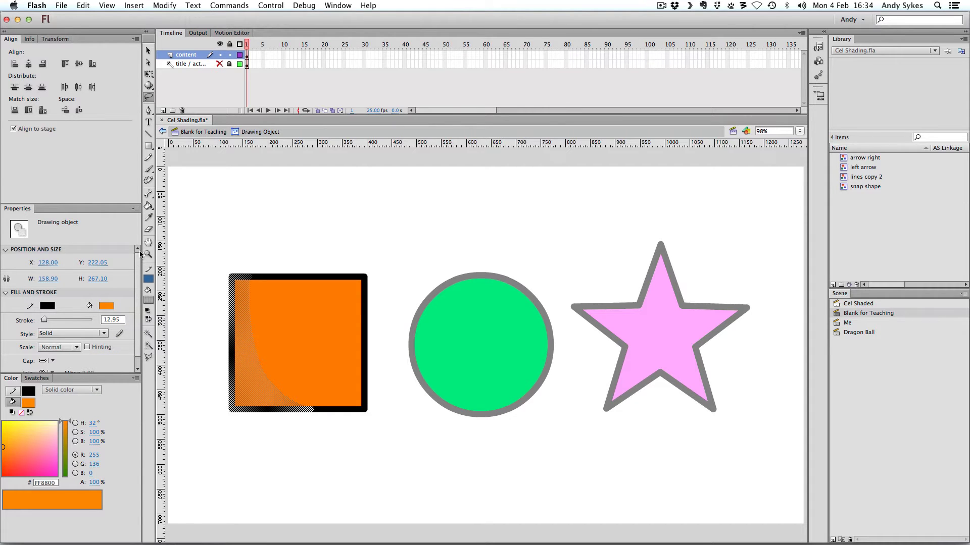
pyautogui.click(149, 219)
pyautogui.click(283, 321)
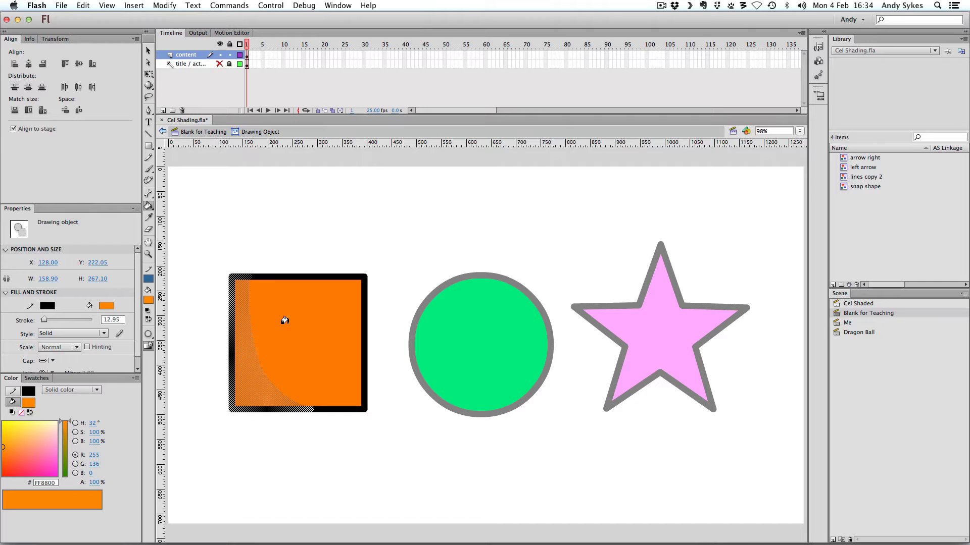
# Darken the orange to #C56D0D, apply it to the lassoed shadow area, and deselect.
pyautogui.click(148, 300)
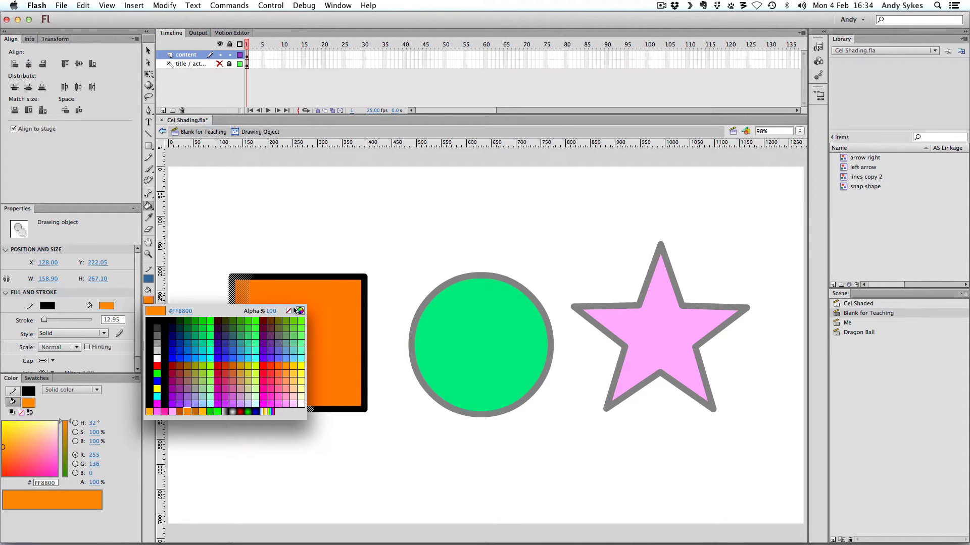
pyautogui.click(300, 311)
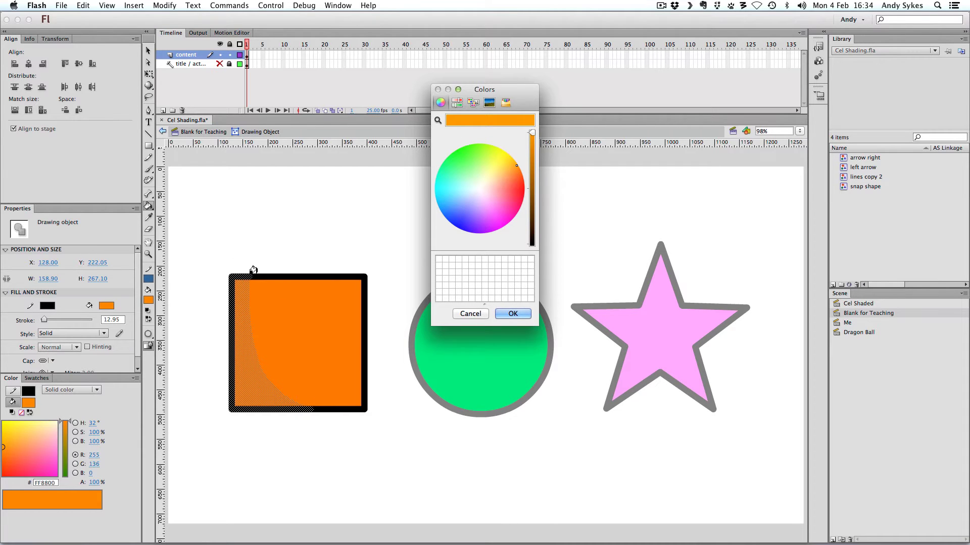
pyautogui.moveTo(492, 97); pyautogui.dragTo(505, 151)
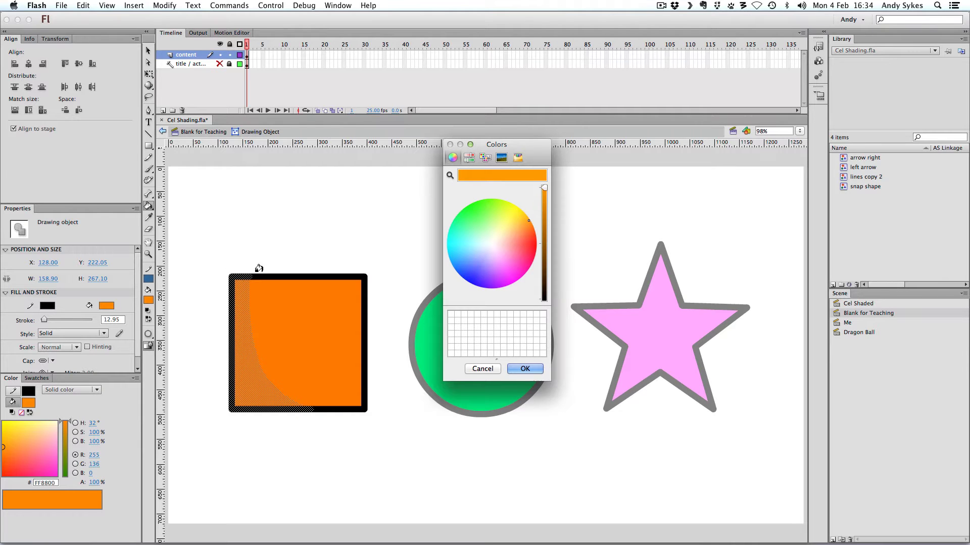
pyautogui.moveTo(508, 149); pyautogui.dragTo(480, 175)
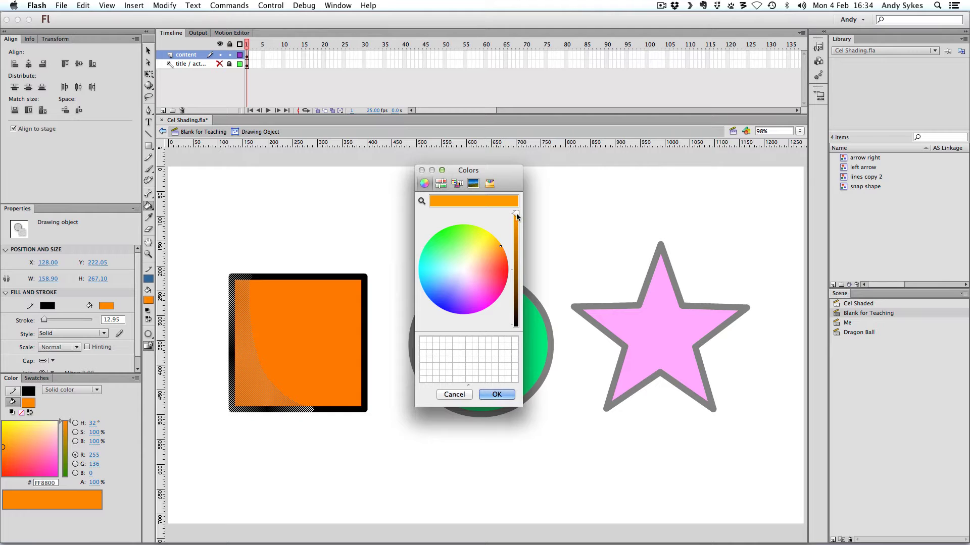
pyautogui.moveTo(517, 216); pyautogui.dragTo(519, 239)
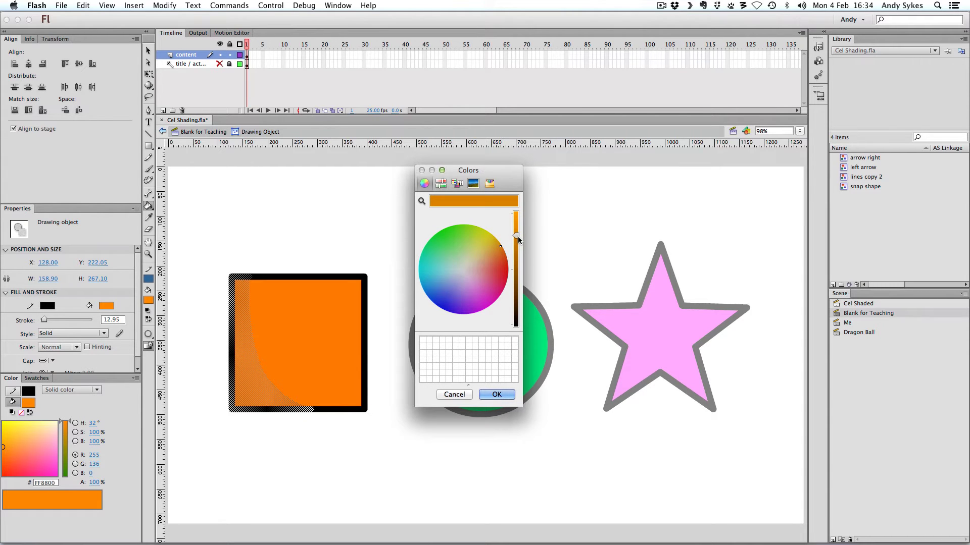
pyautogui.click(503, 393)
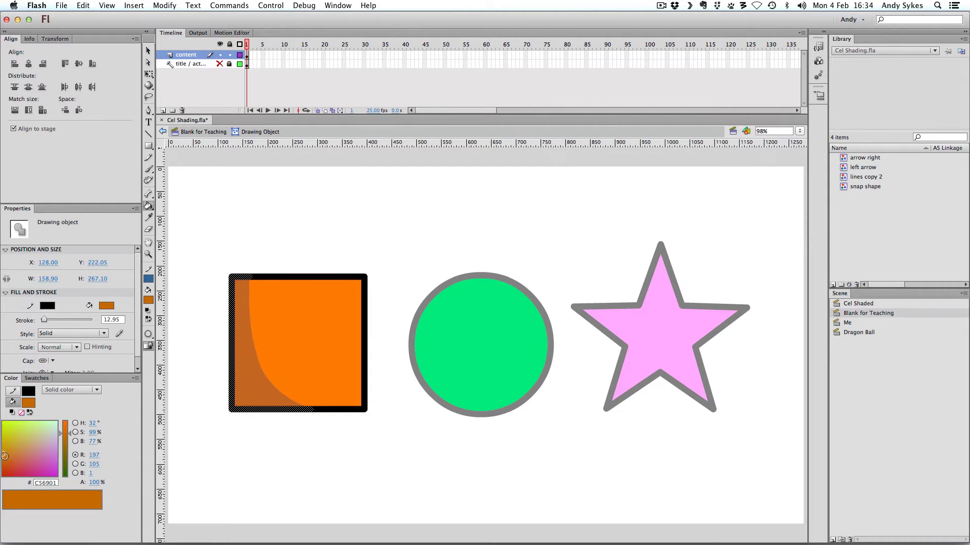
pyautogui.moveTo(5, 456); pyautogui.dragTo(5, 453)
pyautogui.click(148, 51)
pyautogui.click(567, 329)
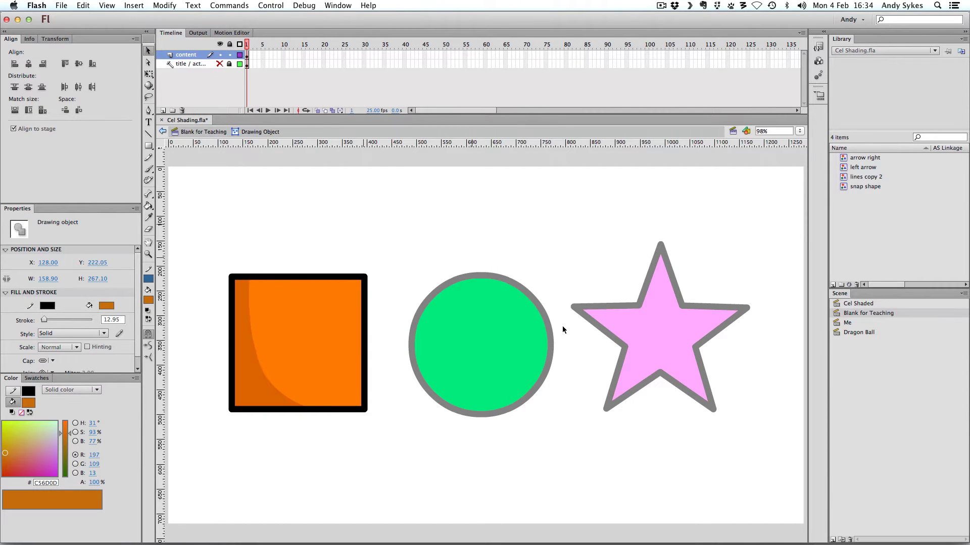
# Lasso the square's upper-right area and fill it with a yellower orange.
pyautogui.click(148, 96)
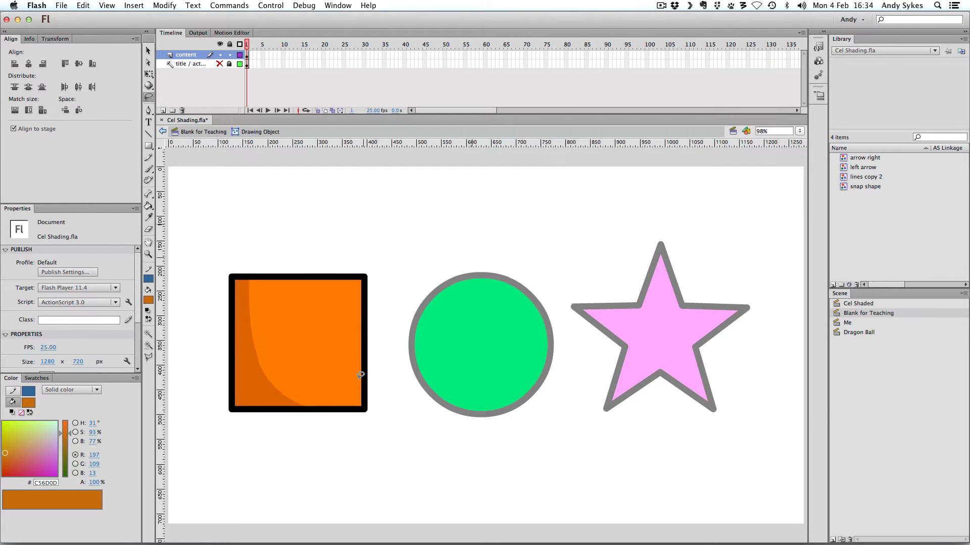
pyautogui.moveTo(360, 375)
pyautogui.mouseDown()
pyautogui.moveTo(356, 341)
pyautogui.moveTo(331, 302)
pyautogui.moveTo(291, 273)
pyautogui.moveTo(431, 276)
pyautogui.moveTo(402, 470)
pyautogui.mouseUp()
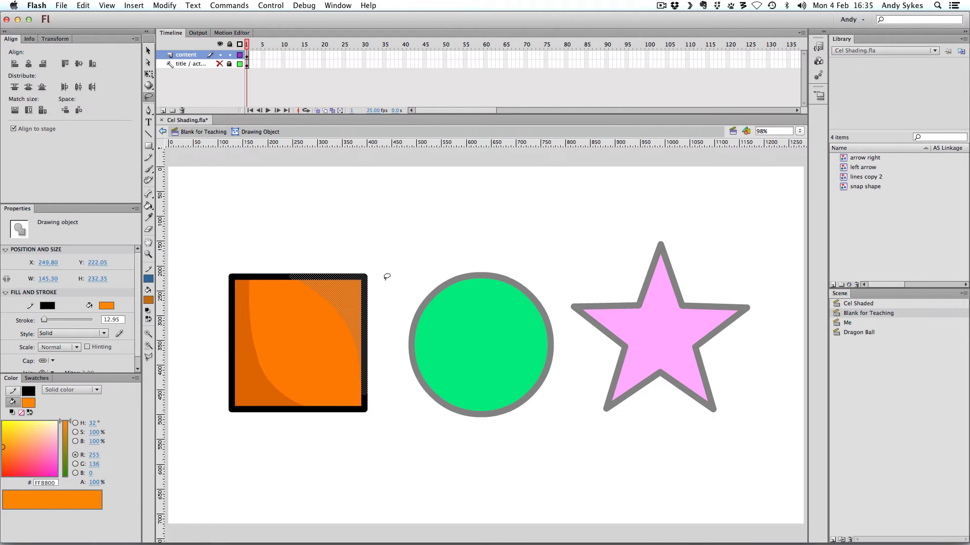
pyautogui.click(149, 206)
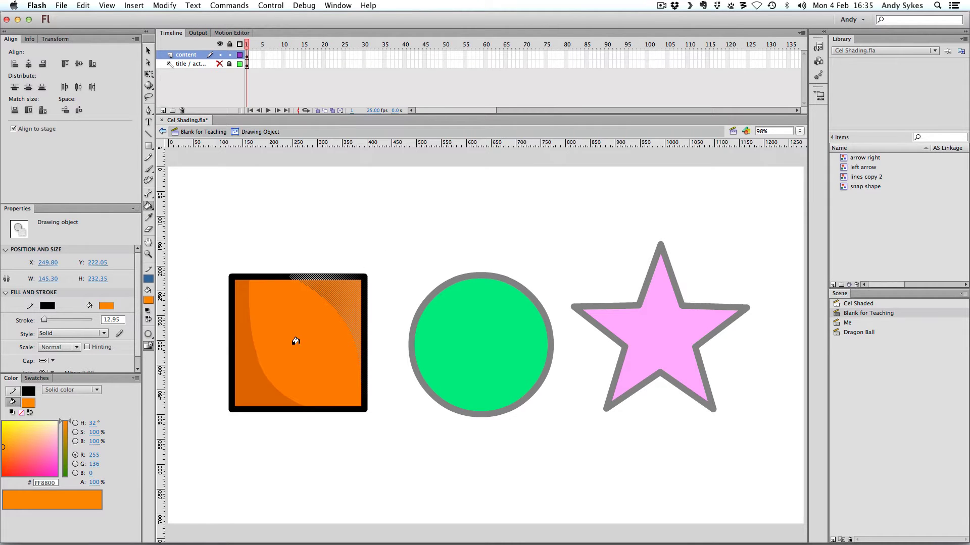
pyautogui.click(148, 300)
pyautogui.click(300, 311)
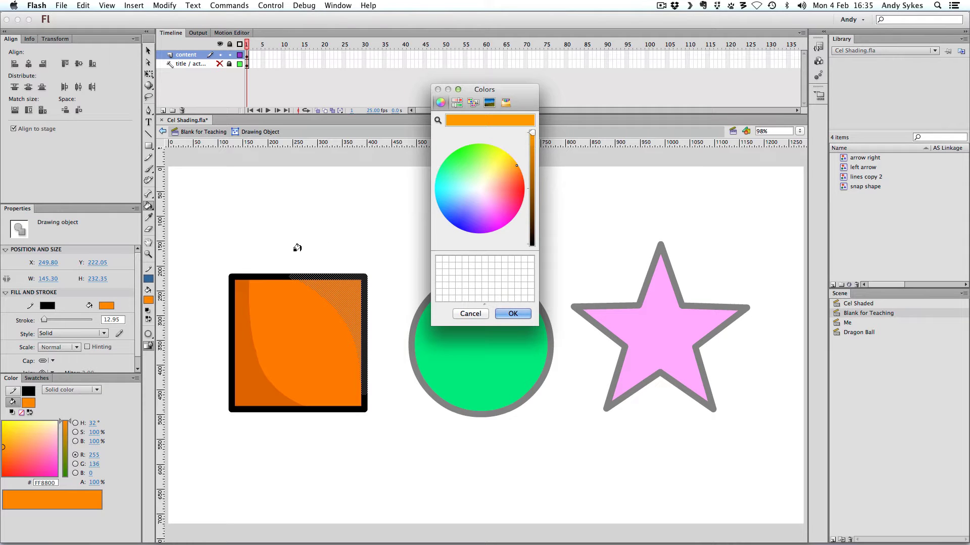
pyautogui.click(509, 161)
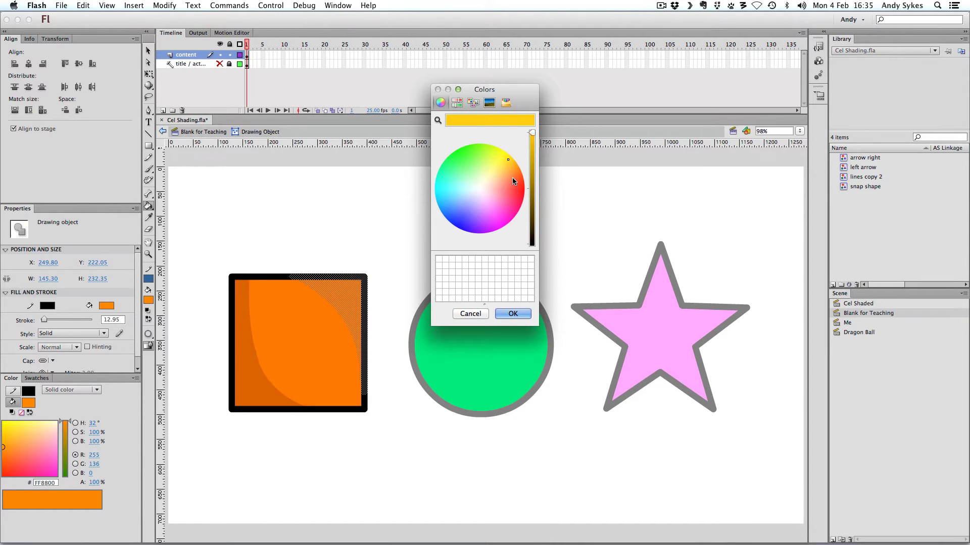
pyautogui.click(513, 314)
pyautogui.click(148, 51)
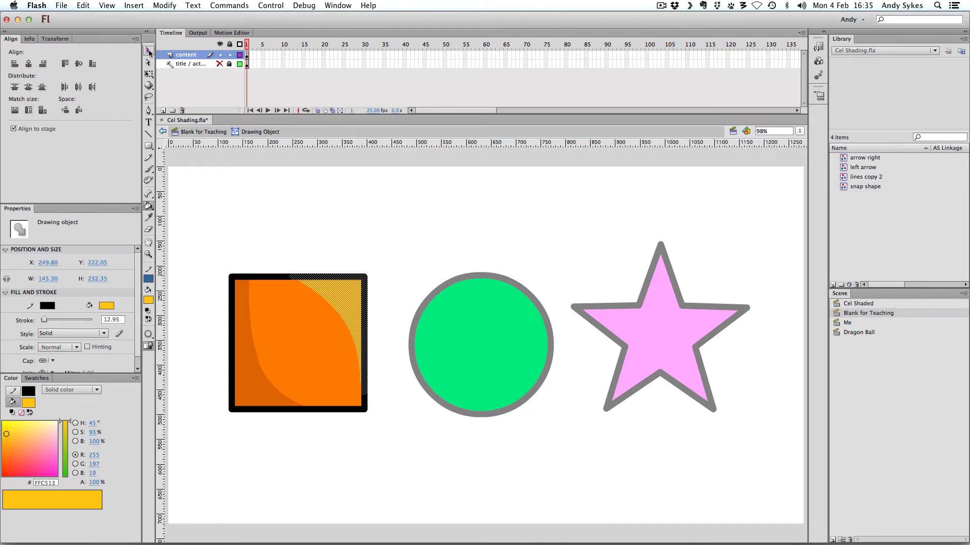
pyautogui.moveTo(330, 206); pyautogui.dragTo(444, 247)
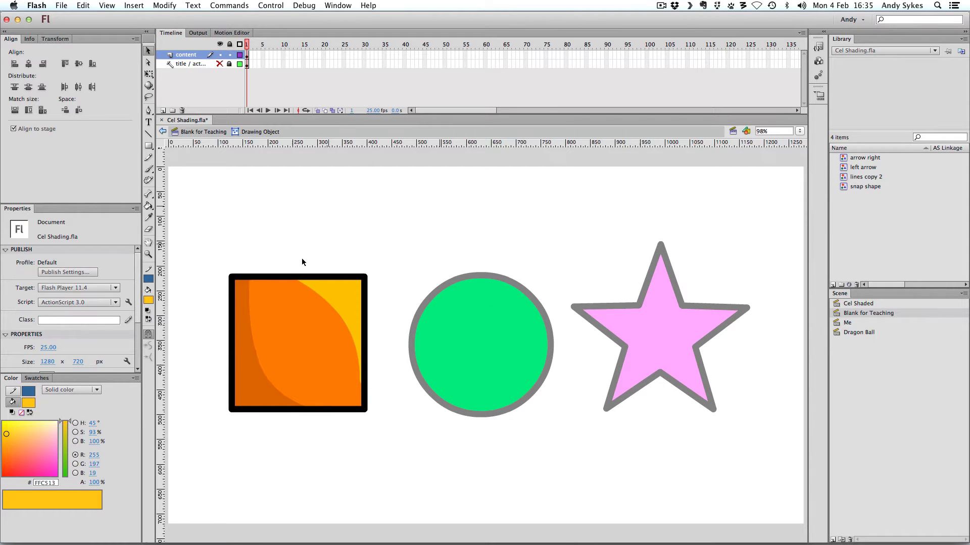
# Refill the top-right highlight with light orange #FFA921, then exit the square's drawing object.
pyautogui.press('i')
pyautogui.click(298, 333)
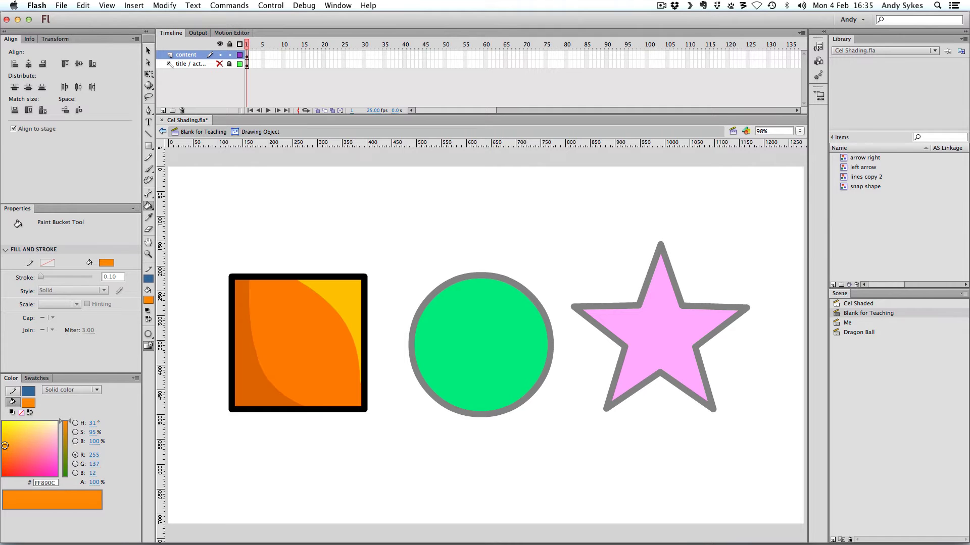
pyautogui.moveTo(4, 446); pyautogui.dragTo(8, 435)
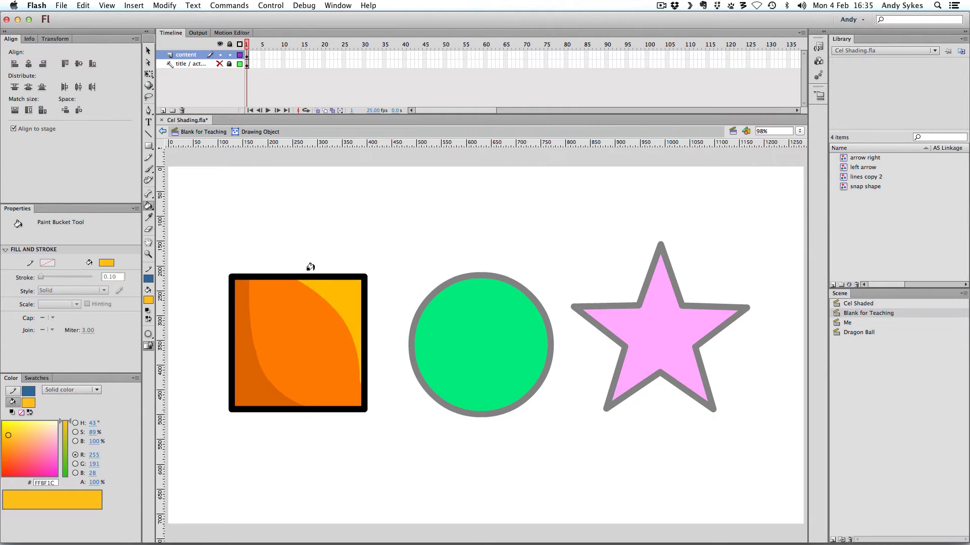
pyautogui.click(6, 430)
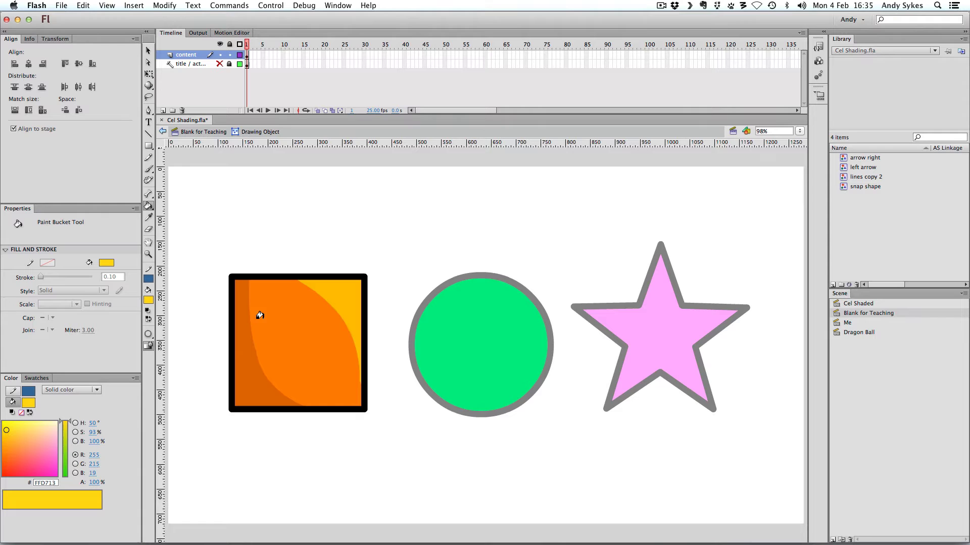
pyautogui.click(348, 303)
pyautogui.click(8, 434)
pyautogui.moveTo(8, 435); pyautogui.dragTo(11, 443)
pyautogui.click(339, 303)
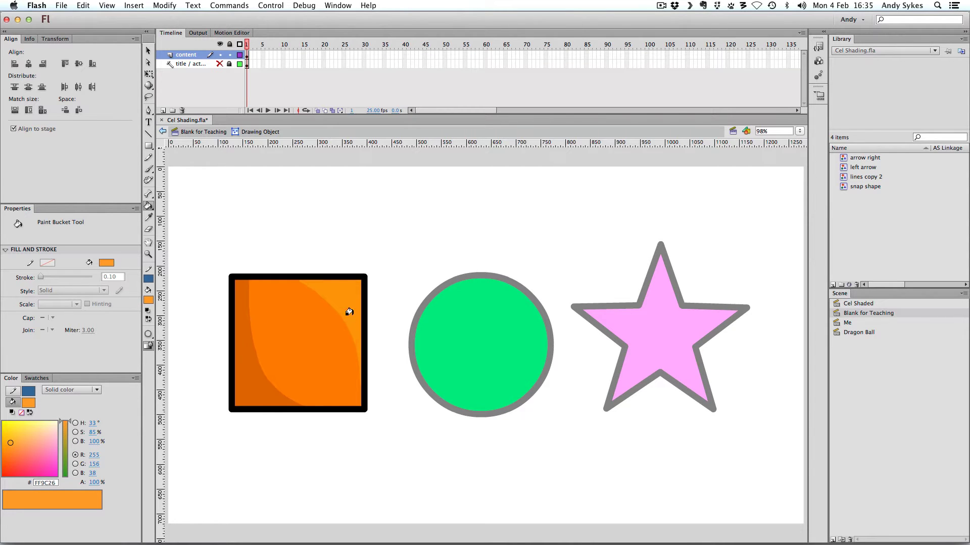
pyautogui.click(10, 440)
pyautogui.click(9, 441)
pyautogui.click(348, 294)
pyautogui.press('v')
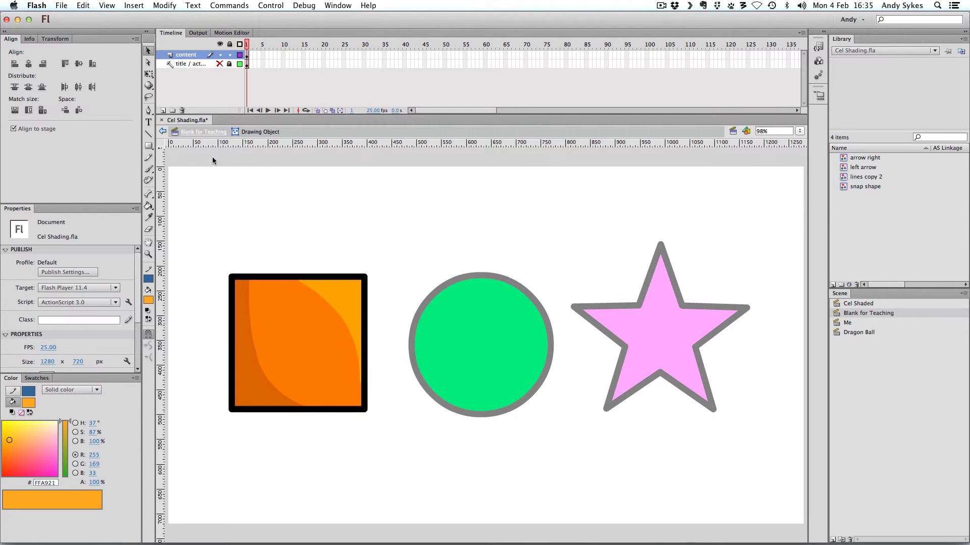
pyautogui.click(203, 132)
# Deselect the square and sample the circle's green as the fill colour.
pyautogui.click(511, 241)
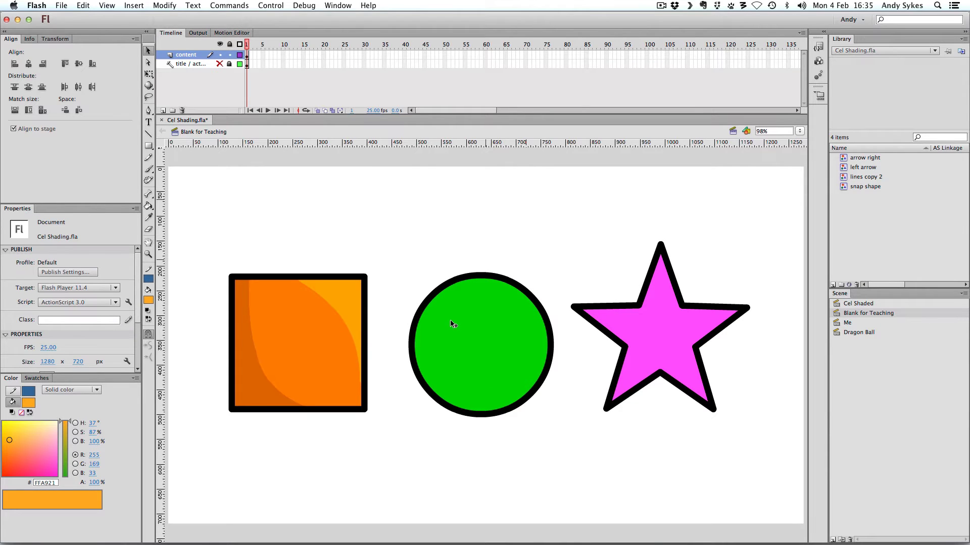
pyautogui.click(149, 206)
pyautogui.keyDown('alt'); pyautogui.click(485, 335); pyautogui.keyUp('alt')
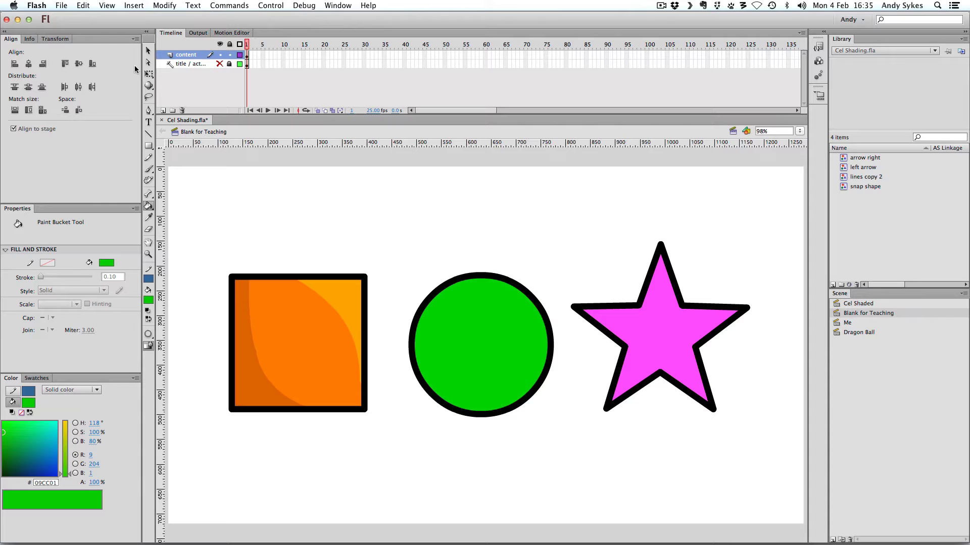
pyautogui.press('v')
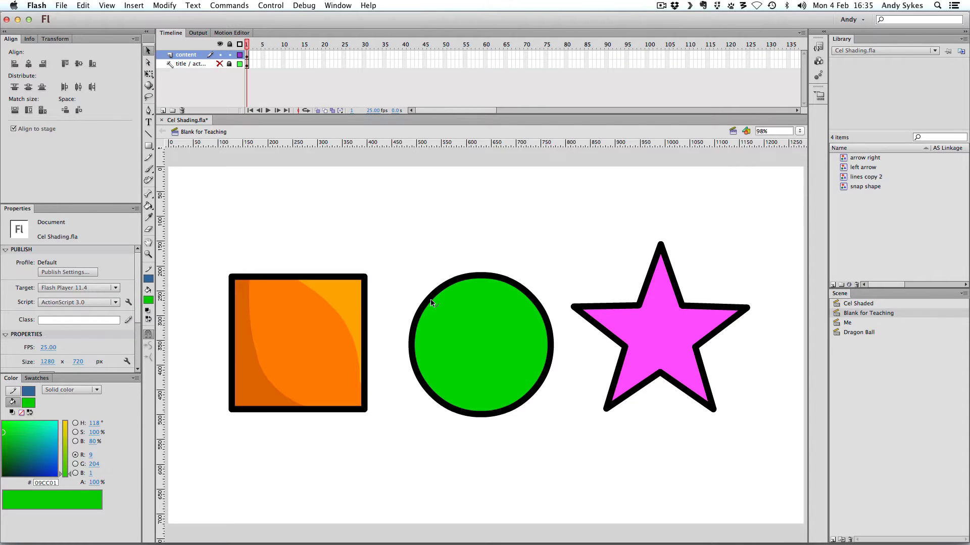
# Enter the green circle's drawing object and lasso a crescent along its left side.
pyautogui.doubleClick(429, 304)
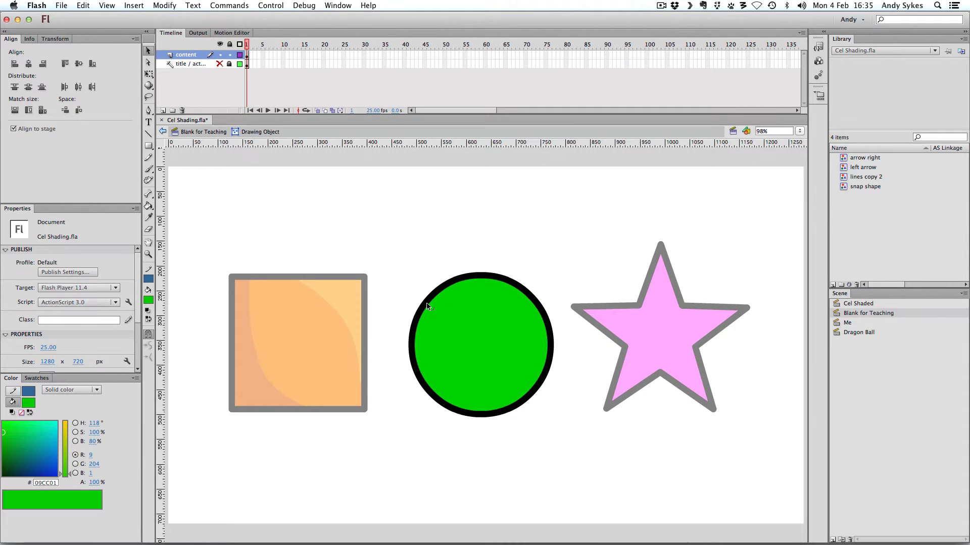
pyautogui.click(149, 96)
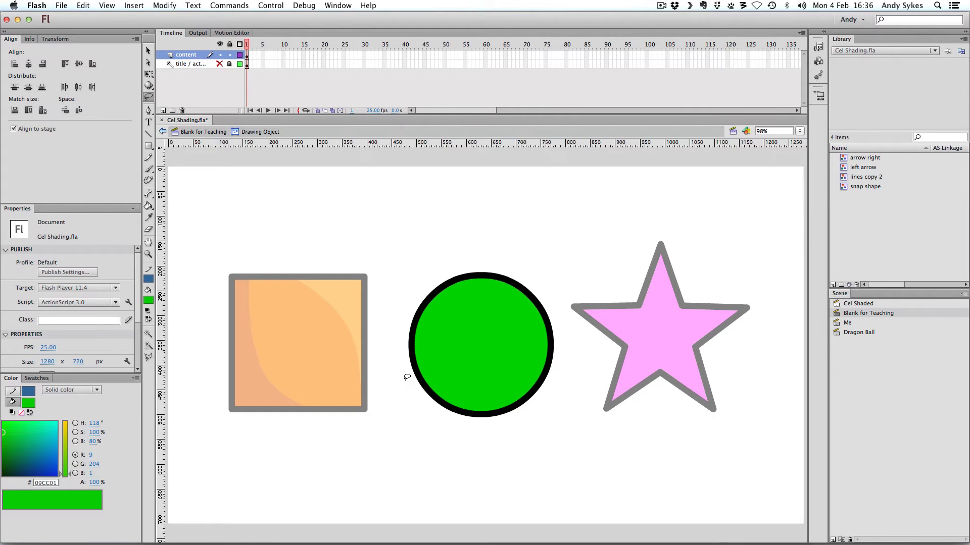
pyautogui.moveTo(477, 410)
pyautogui.mouseDown()
pyautogui.moveTo(447, 375)
pyautogui.moveTo(437, 324)
pyautogui.moveTo(444, 301)
pyautogui.moveTo(490, 276)
pyautogui.moveTo(496, 258)
pyautogui.moveTo(386, 374)
pyautogui.moveTo(550, 472)
pyautogui.mouseUp()
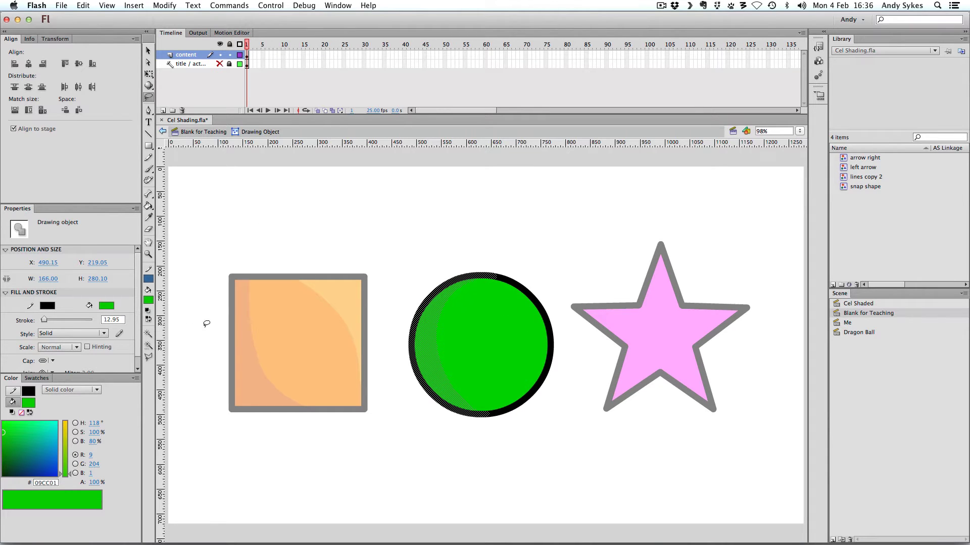
# Darken the green and apply it to the circle's left crescent.
pyautogui.click(148, 300)
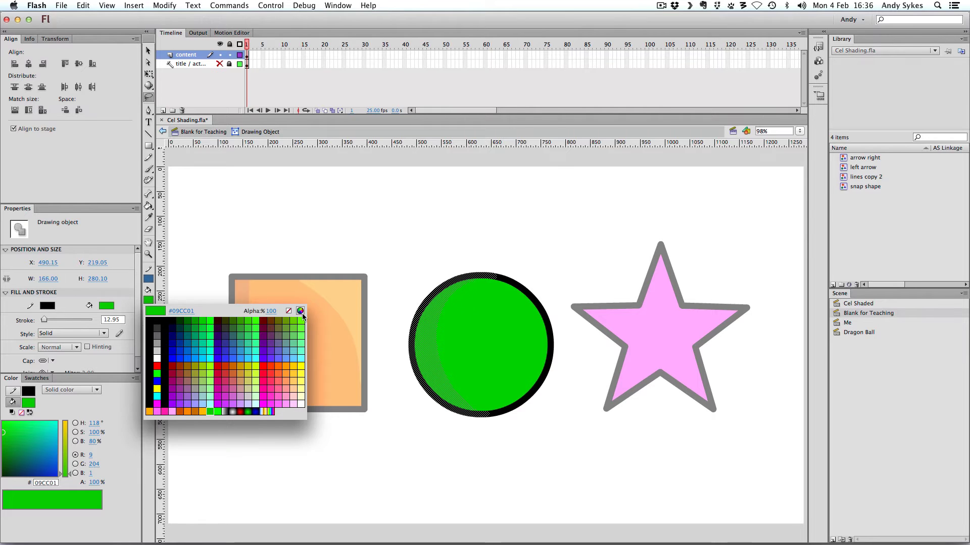
pyautogui.click(302, 310)
pyautogui.moveTo(533, 172); pyautogui.dragTo(535, 178)
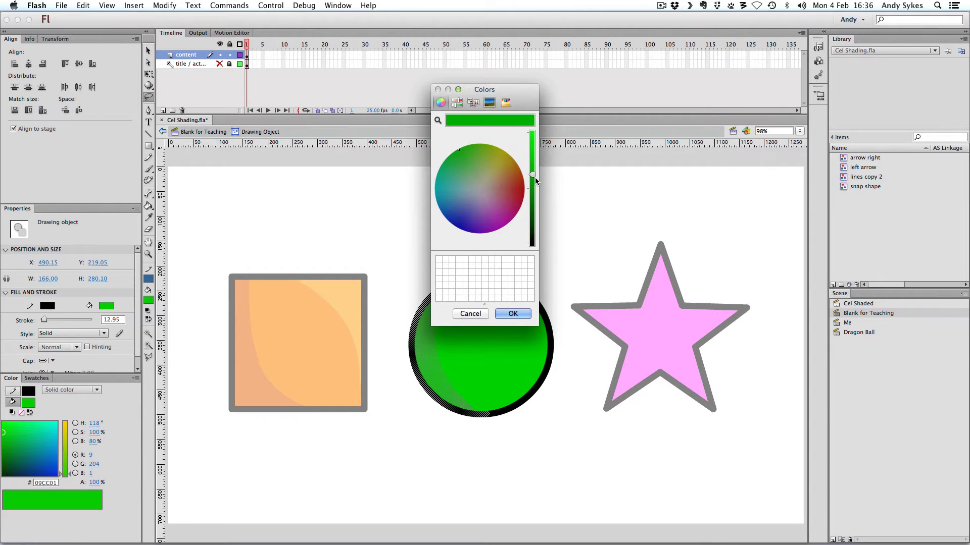
pyautogui.click(512, 314)
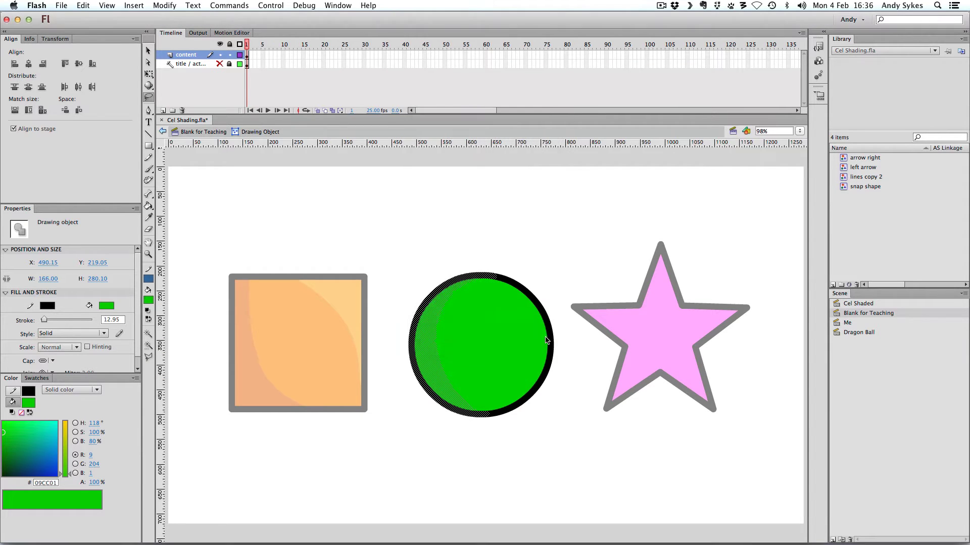
pyautogui.click(561, 399)
# Lasso a crescent on the circle's right side and fill it with bright green #09F002.
pyautogui.moveTo(502, 409)
pyautogui.mouseDown()
pyautogui.moveTo(527, 351)
pyautogui.moveTo(524, 319)
pyautogui.moveTo(493, 260)
pyautogui.moveTo(484, 273)
pyautogui.mouseUp()
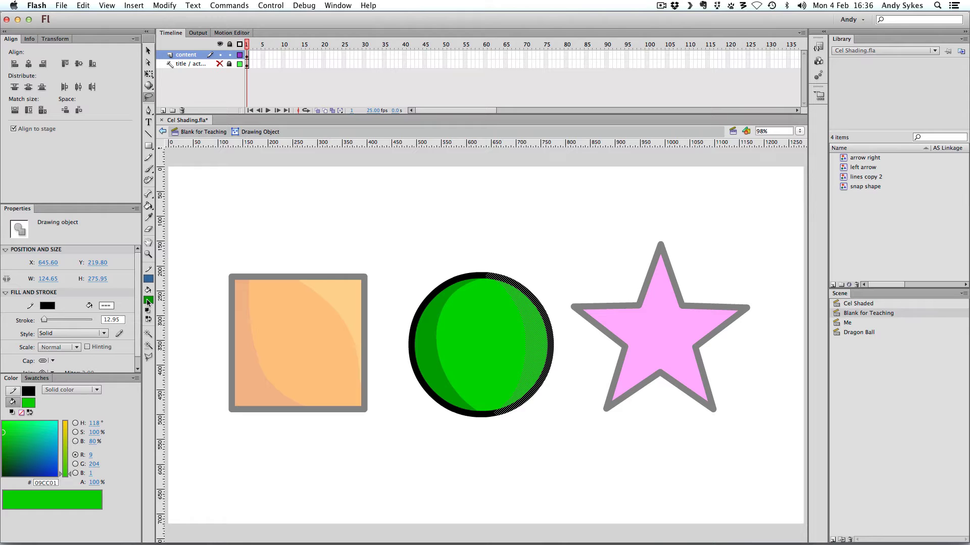
pyautogui.click(148, 206)
pyautogui.click(148, 300)
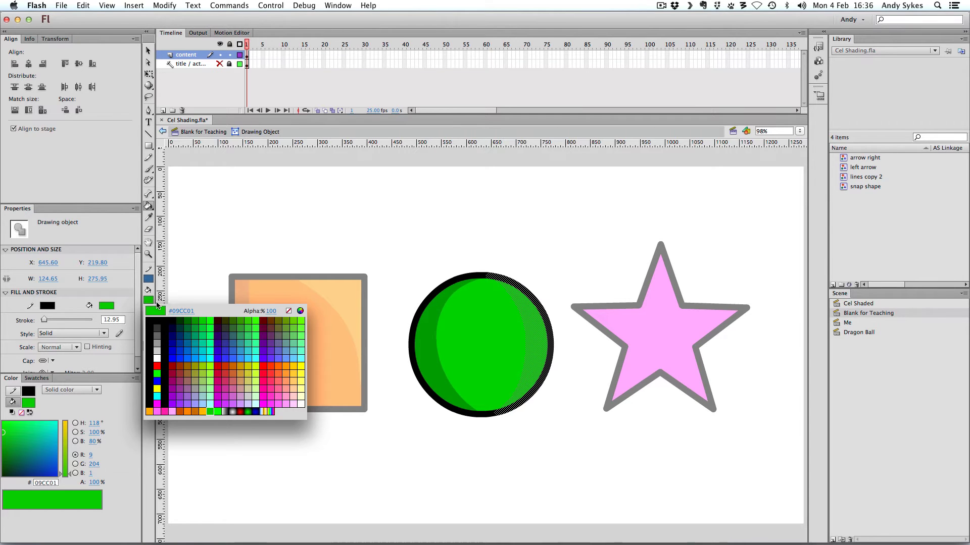
pyautogui.click(304, 311)
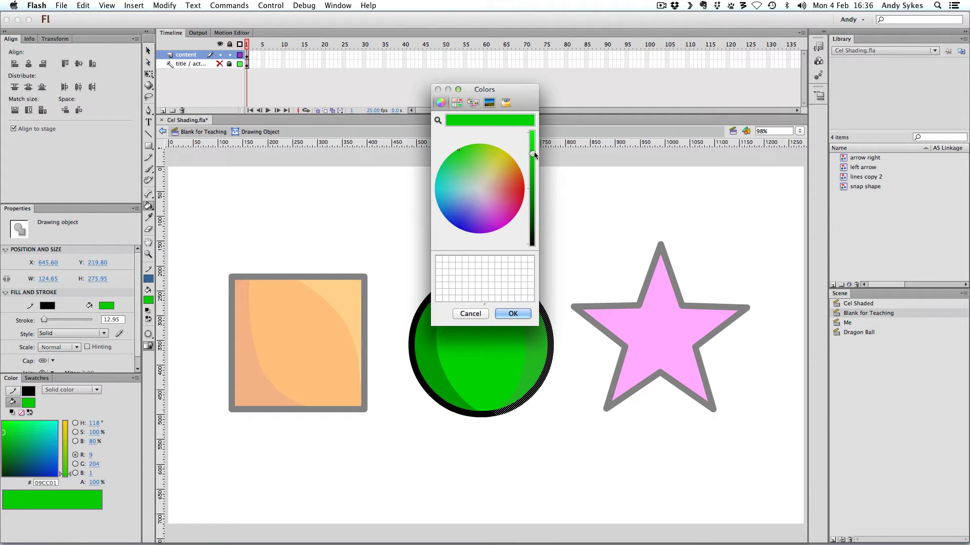
pyautogui.moveTo(536, 153); pyautogui.dragTo(535, 138)
pyautogui.click(513, 314)
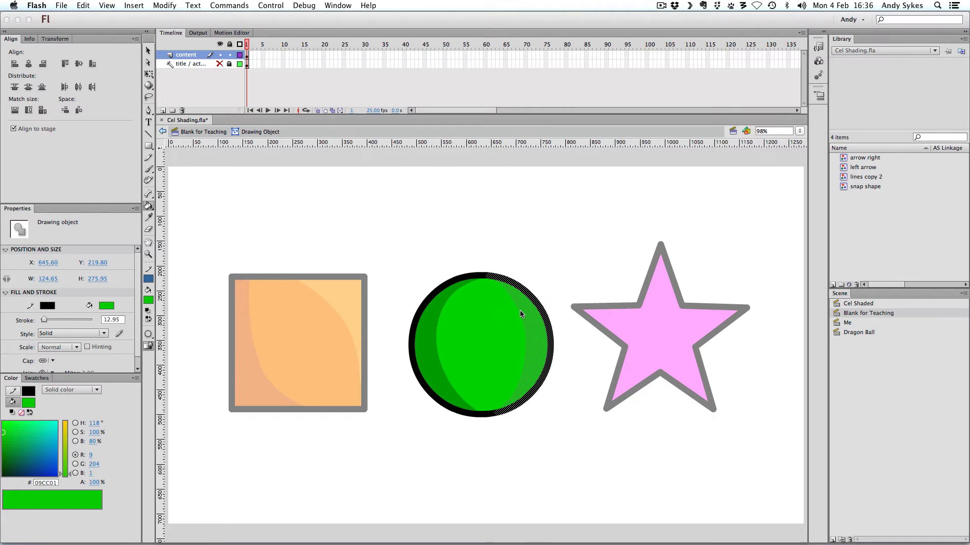
pyautogui.click(149, 51)
pyautogui.click(535, 254)
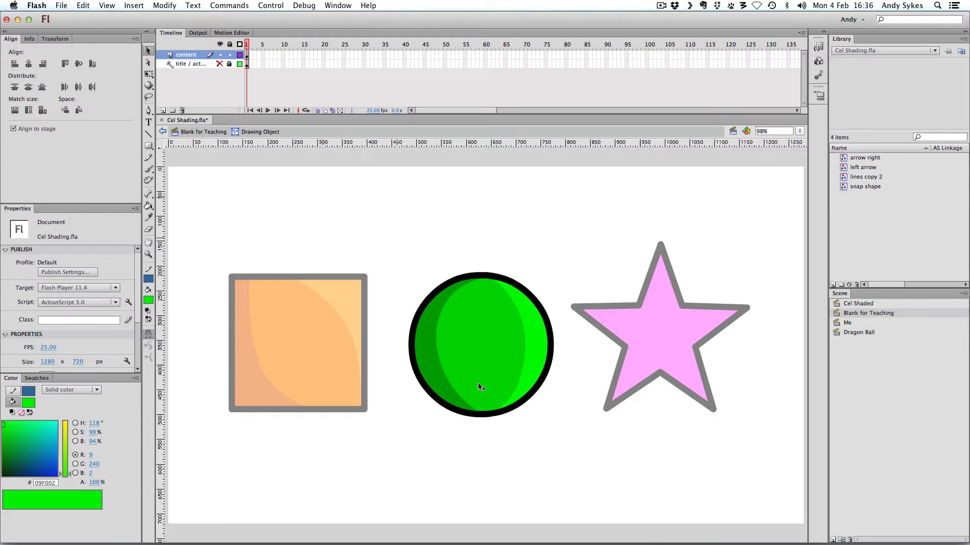
# Exit the circle's drawing object and set the Brush fill to the circle's green.
pyautogui.click(203, 132)
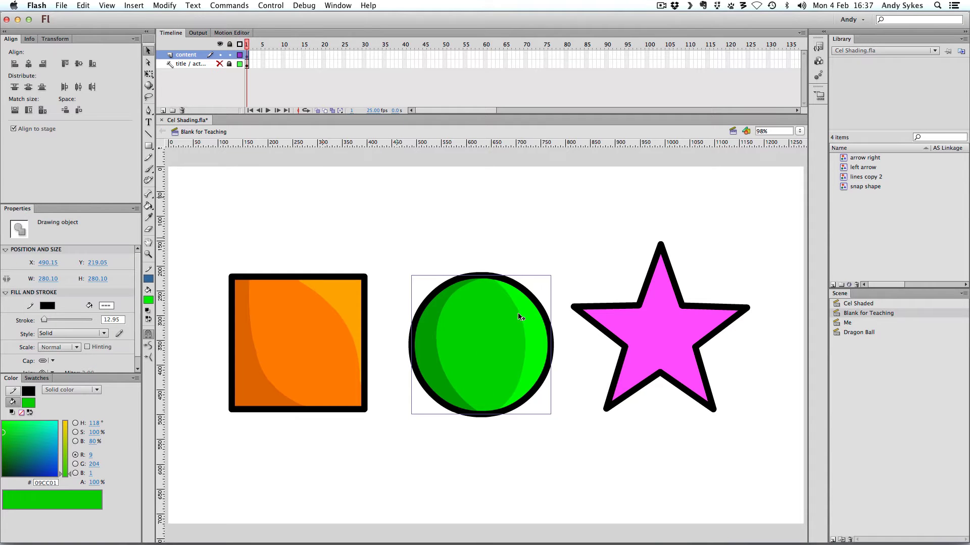
pyautogui.moveTo(255, 223); pyautogui.dragTo(234, 186)
pyautogui.click(148, 169)
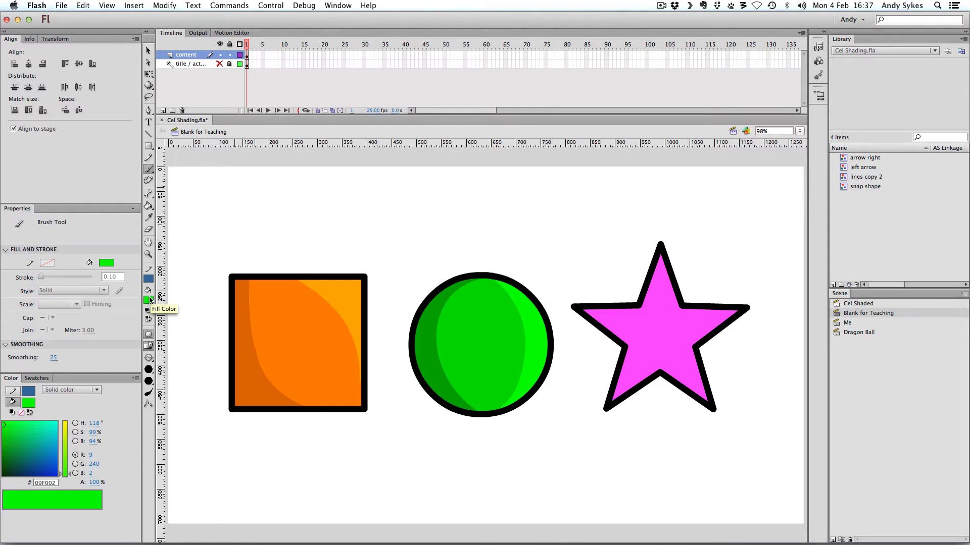
pyautogui.click(148, 302)
pyautogui.click(209, 344)
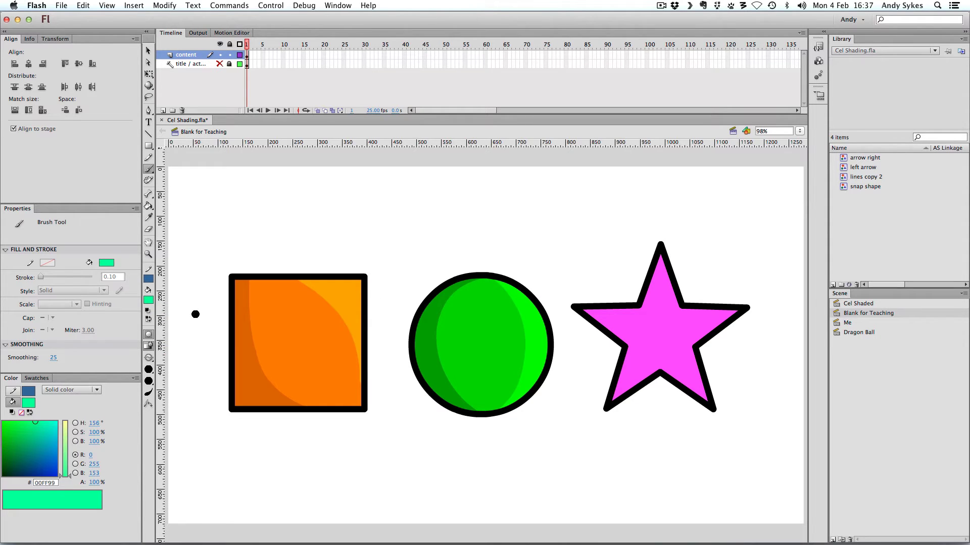
pyautogui.click(149, 300)
pyautogui.click(494, 332)
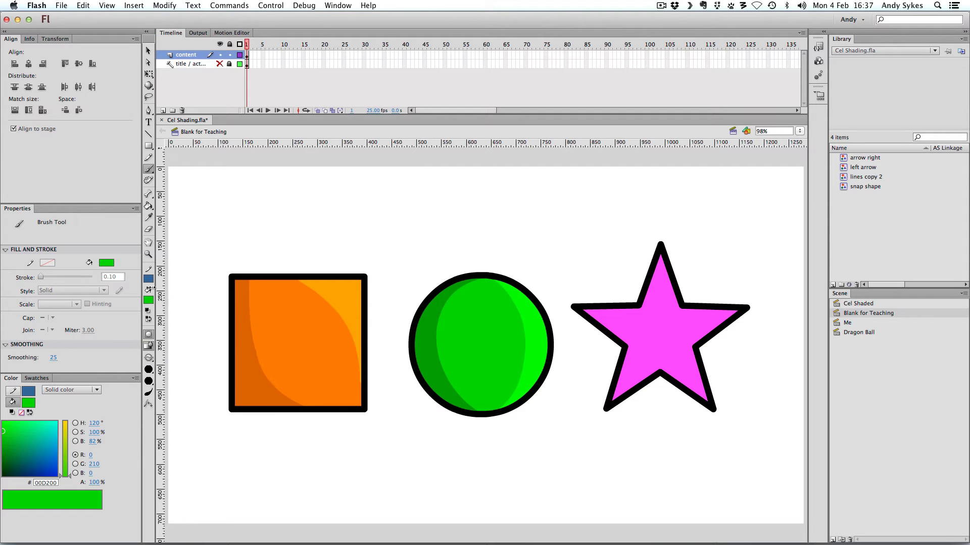
pyautogui.click(151, 301)
# Lighten the green to a pale tint and brush a highlight streak on the circle's upper right.
pyautogui.click(300, 311)
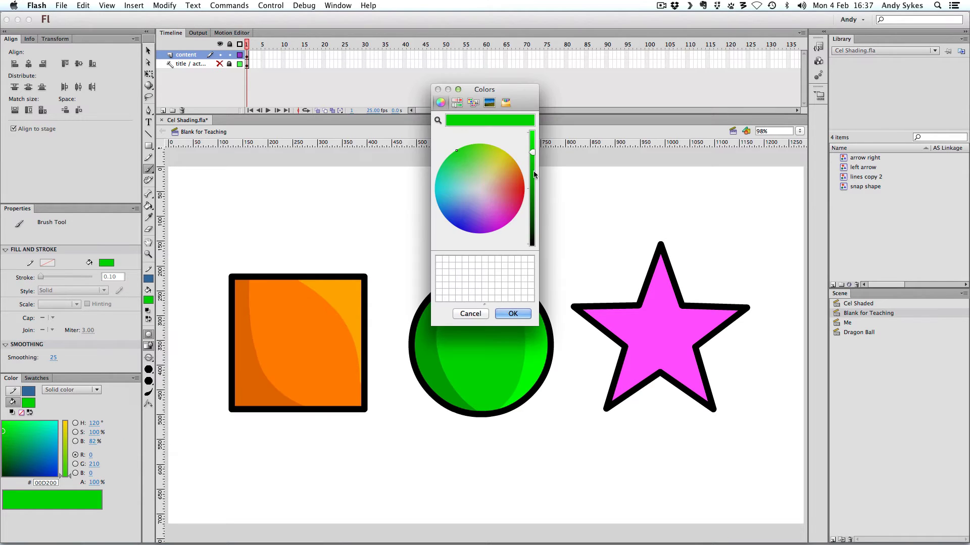
pyautogui.moveTo(458, 153); pyautogui.dragTo(474, 180)
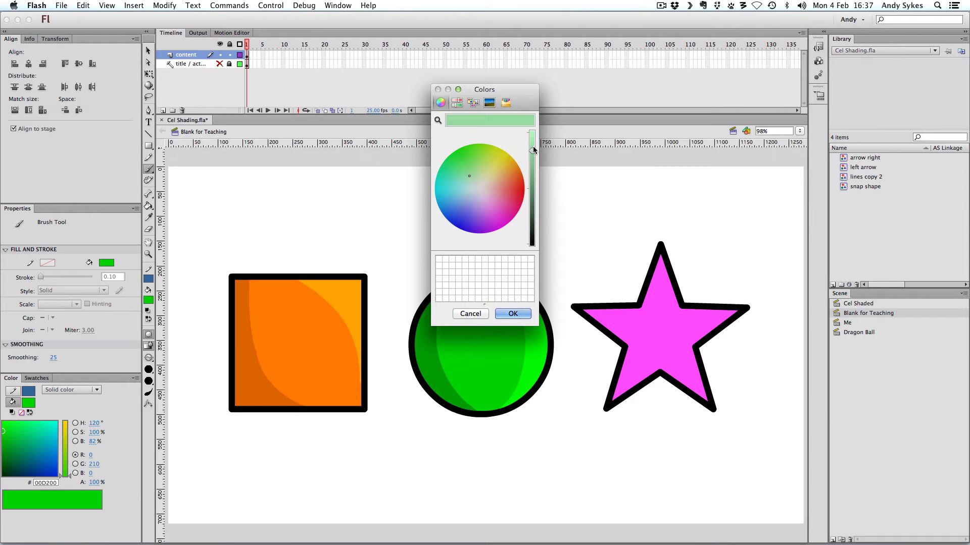
pyautogui.moveTo(531, 152); pyautogui.dragTo(532, 132)
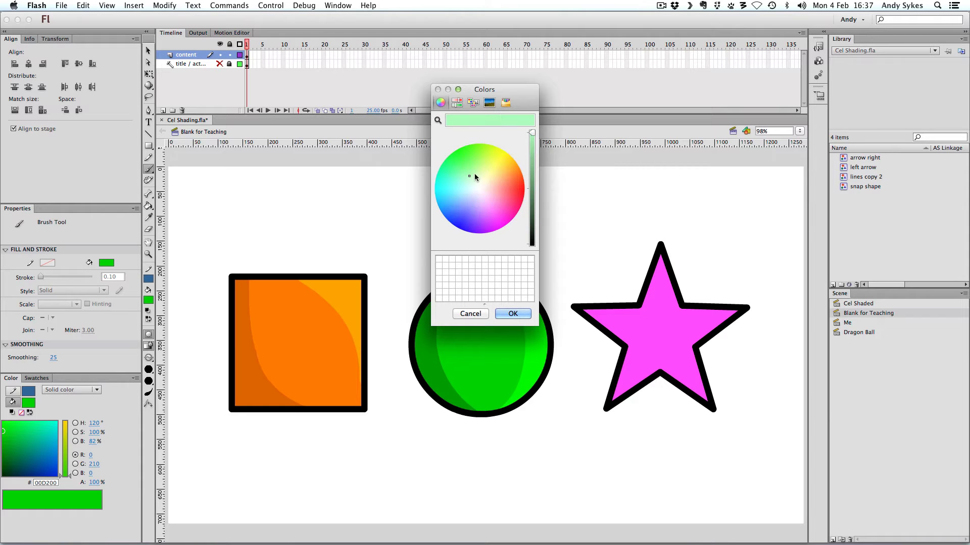
pyautogui.click(513, 314)
pyautogui.moveTo(510, 297)
pyautogui.mouseDown()
pyautogui.moveTo(536, 336)
pyautogui.moveTo(534, 370)
pyautogui.mouseUp()
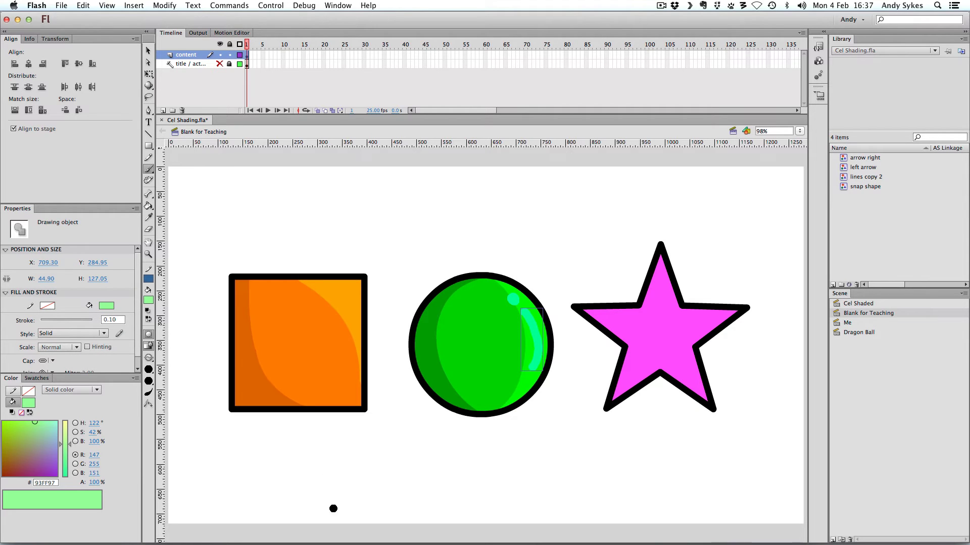
pyautogui.click(148, 51)
pyautogui.click(564, 297)
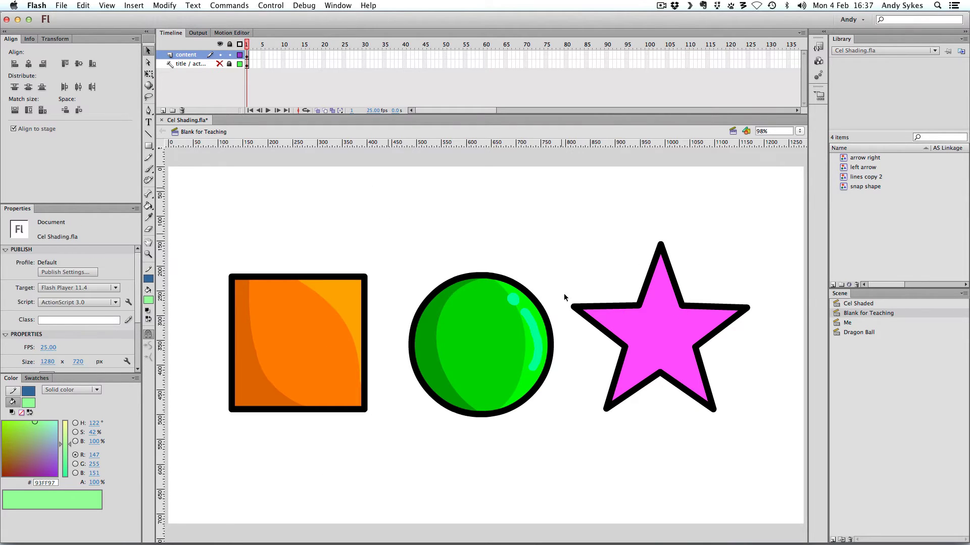
# Fill the circle's highlight dot and streak with very pale green #DDFFDB.
pyautogui.click(148, 300)
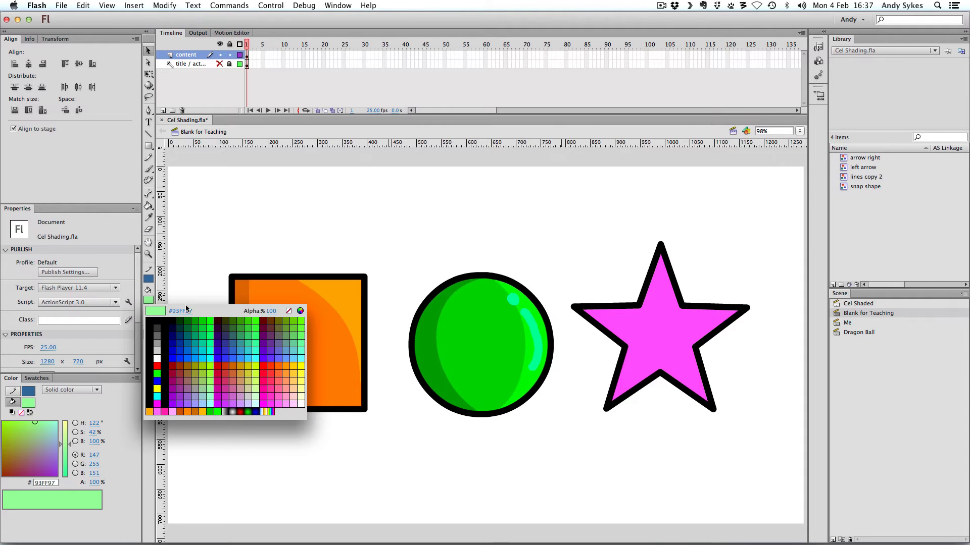
pyautogui.click(300, 311)
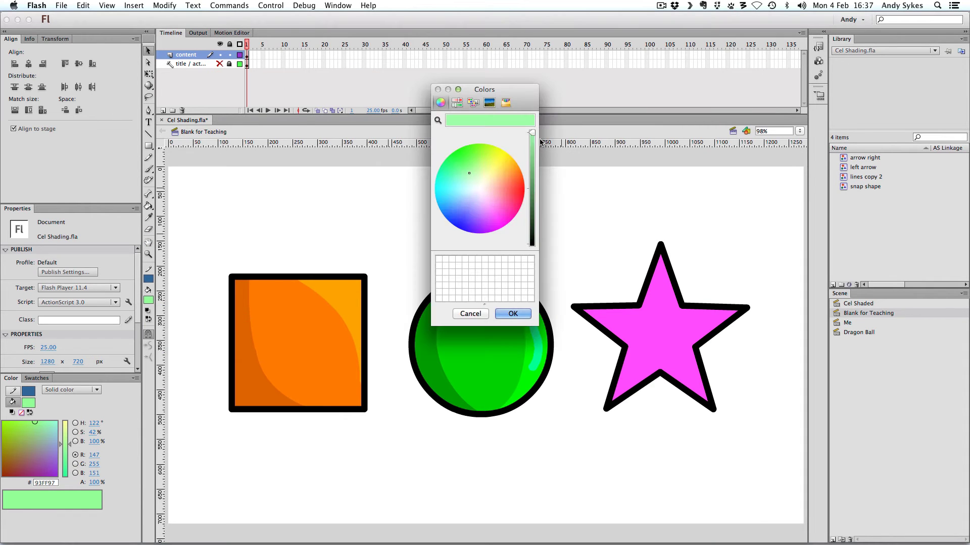
pyautogui.click(476, 183)
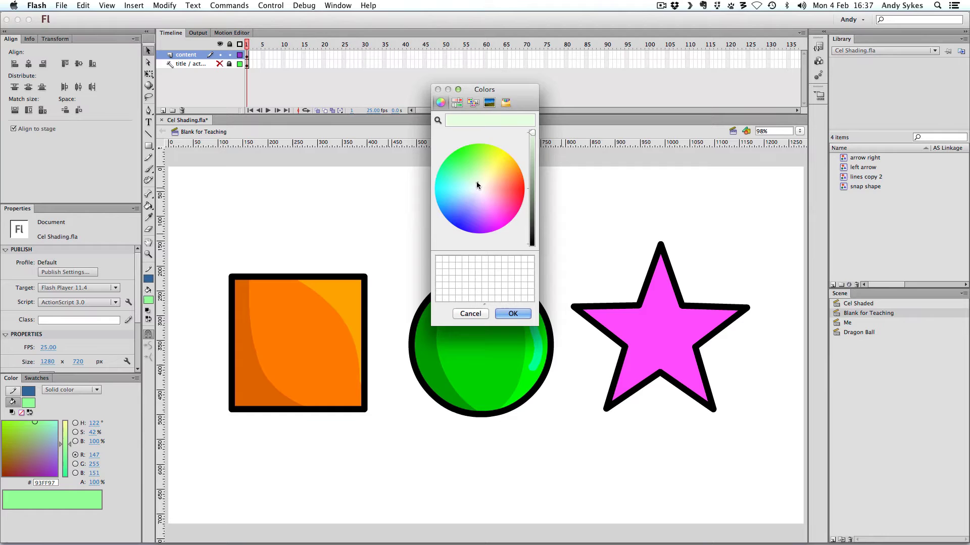
pyautogui.click(513, 314)
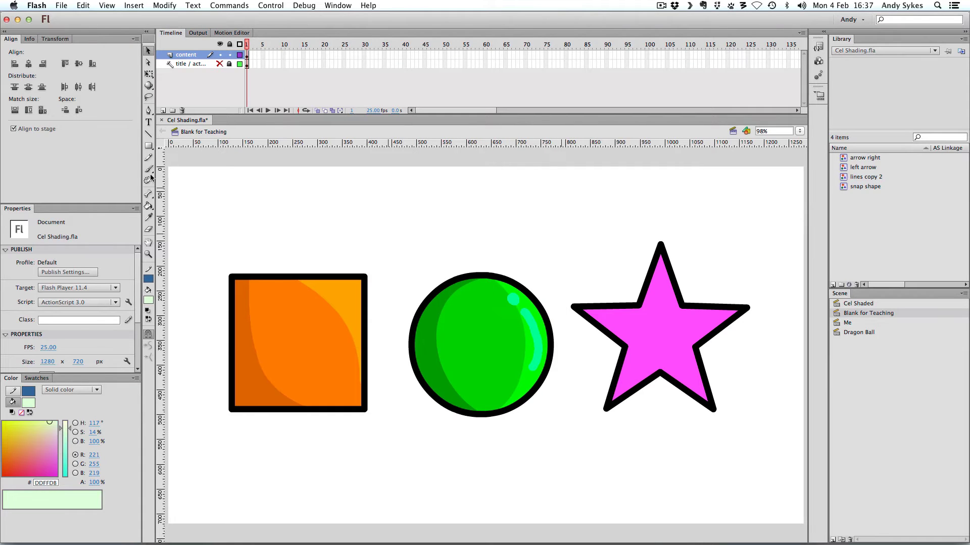
pyautogui.click(149, 206)
pyautogui.click(513, 299)
pyautogui.click(527, 320)
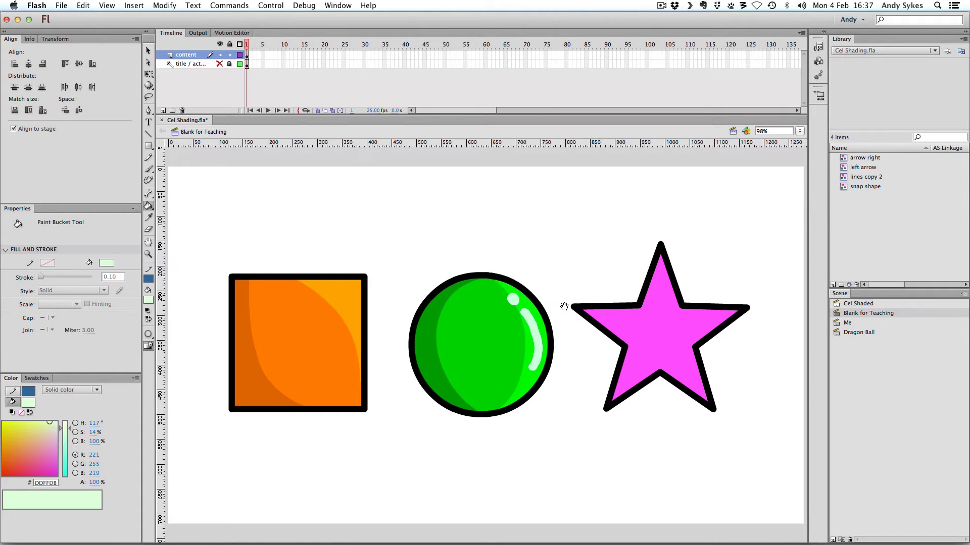
# Enter the star's drawing object, lasso its left-side shadow region, and sample its pink.
pyautogui.click(148, 51)
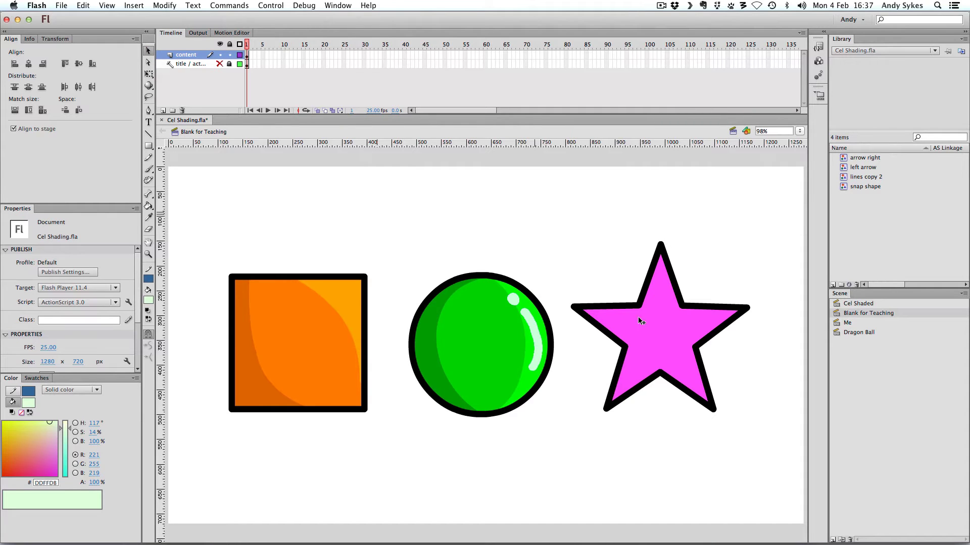
pyautogui.doubleClick(625, 352)
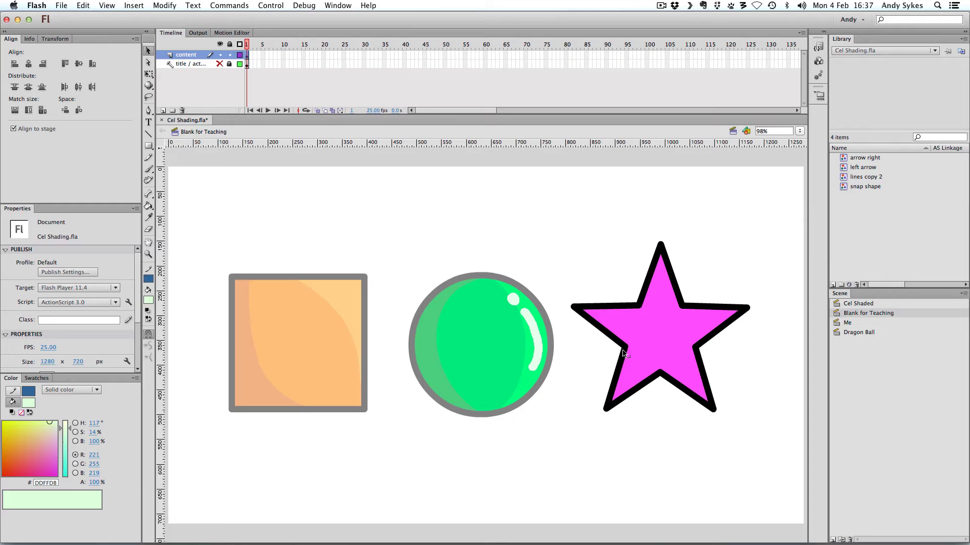
pyautogui.click(149, 97)
pyautogui.moveTo(614, 398)
pyautogui.mouseDown()
pyautogui.moveTo(637, 350)
pyautogui.moveTo(606, 316)
pyautogui.moveTo(646, 314)
pyautogui.moveTo(662, 257)
pyautogui.moveTo(586, 211)
pyautogui.moveTo(556, 497)
pyautogui.mouseUp()
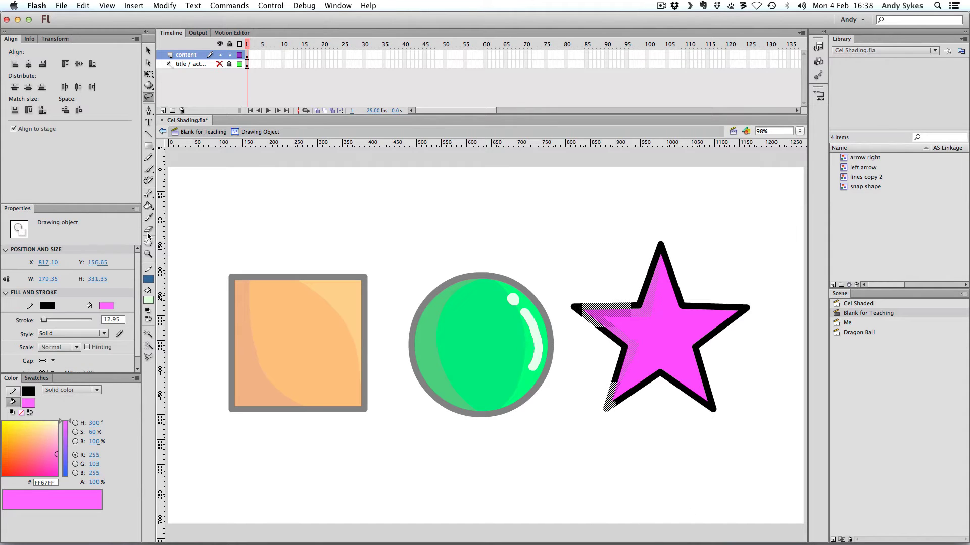
pyautogui.click(149, 217)
pyautogui.click(674, 337)
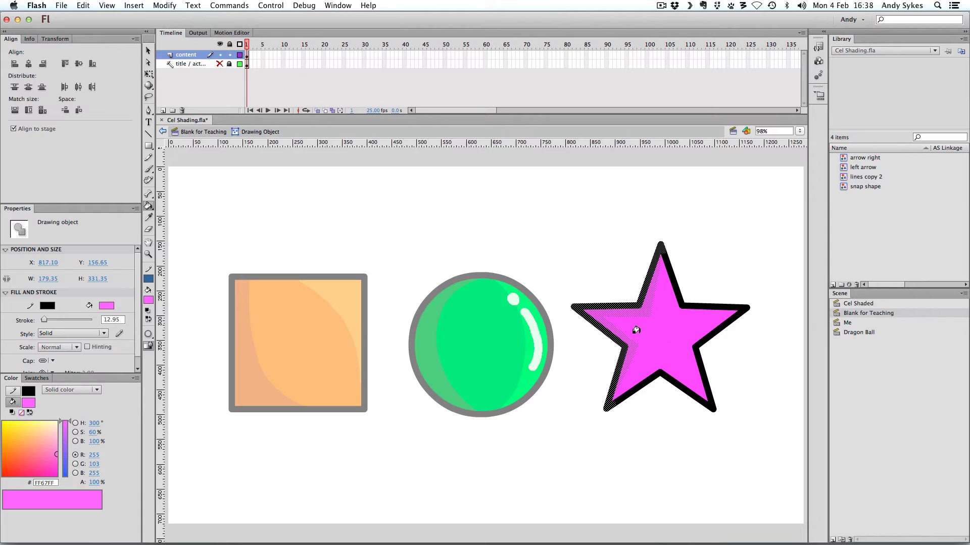
# Darken the pink to magenta #AA44AB for the star's shadow.
pyautogui.click(149, 301)
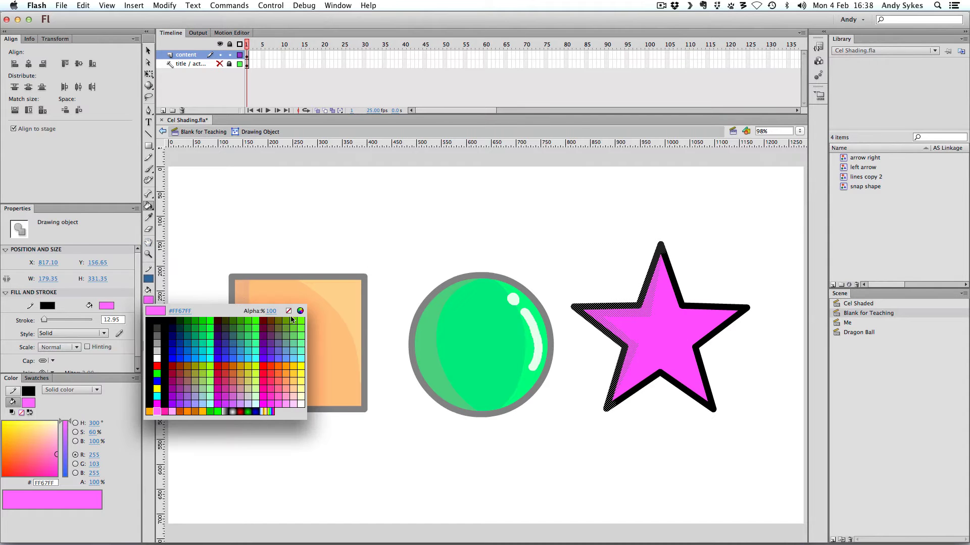
pyautogui.click(300, 312)
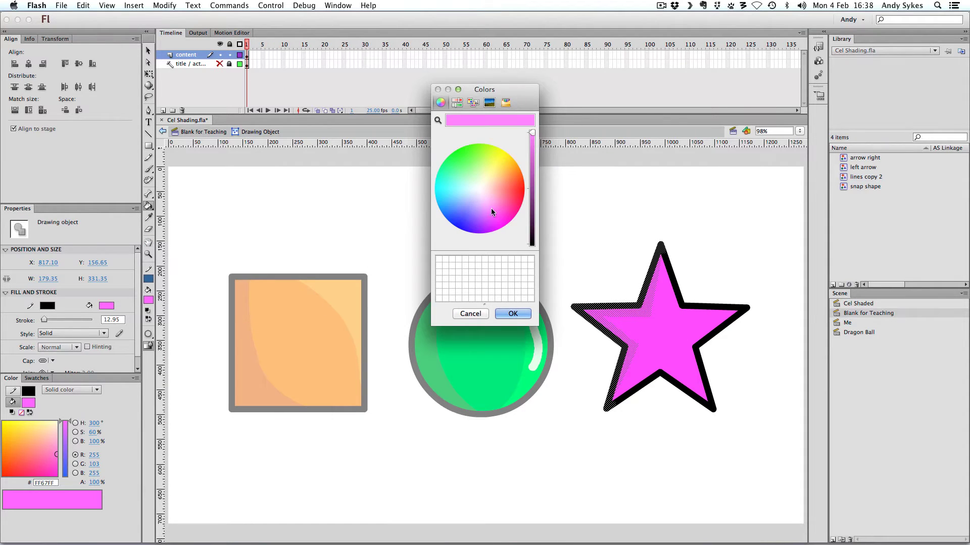
pyautogui.moveTo(532, 134); pyautogui.dragTo(535, 186)
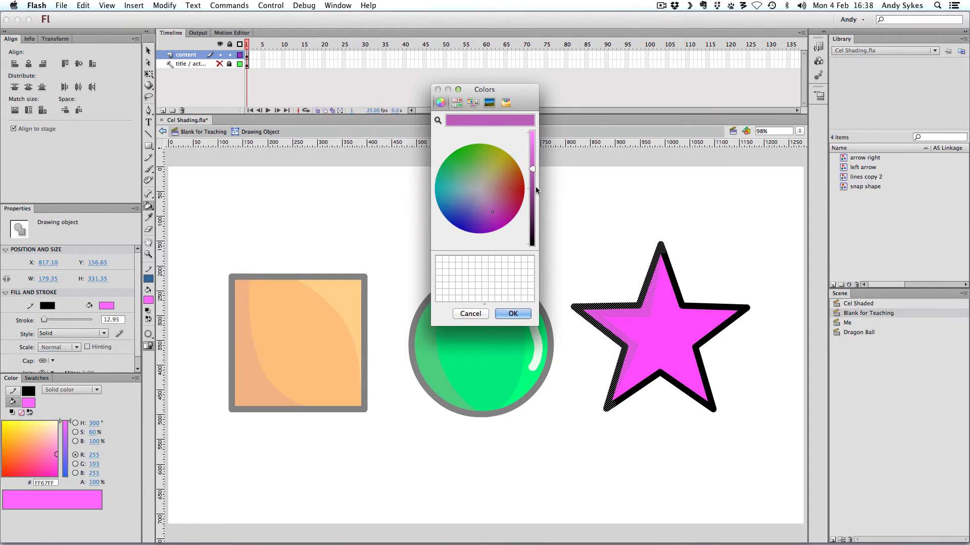
pyautogui.click(512, 314)
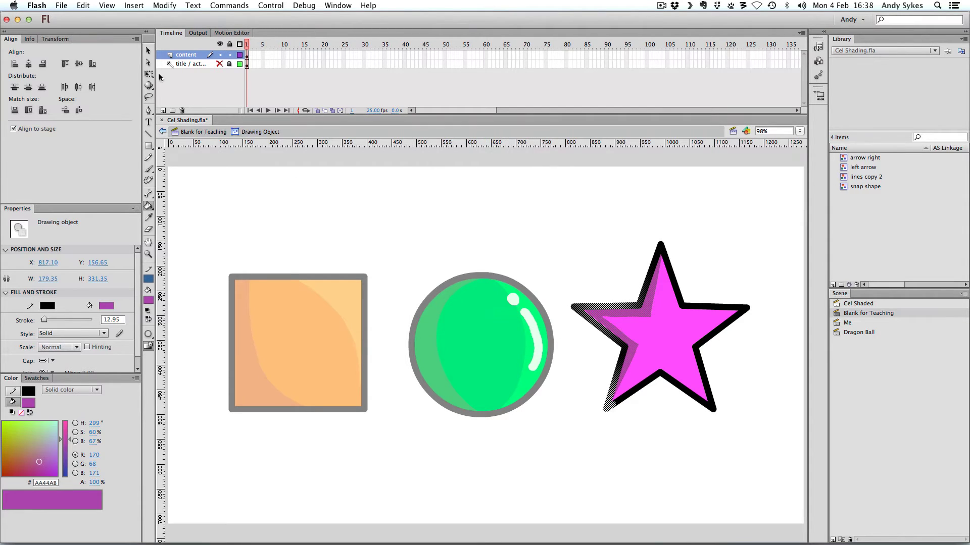
pyautogui.click(149, 97)
# Lasso the highlight region along the star's right-side edges.
pyautogui.click(557, 204)
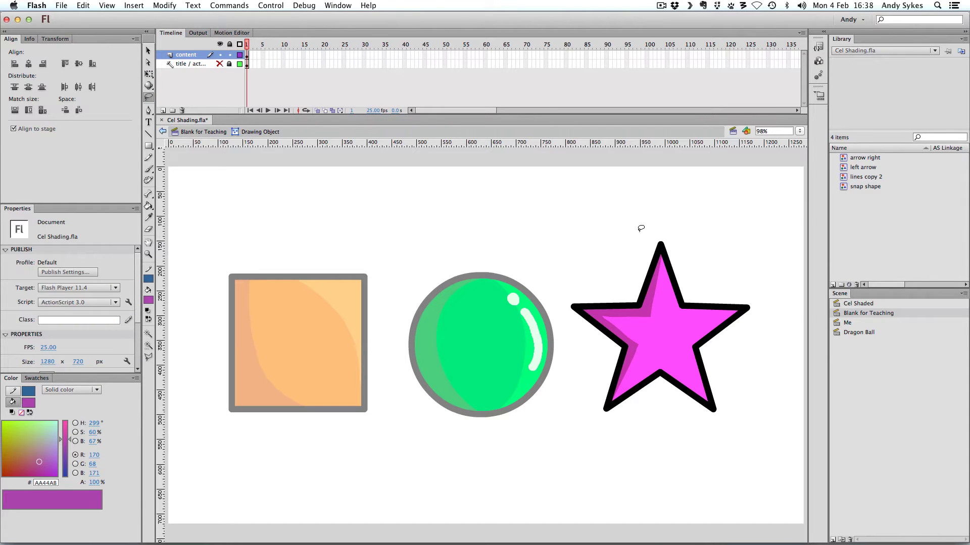
pyautogui.moveTo(784, 212)
pyautogui.mouseDown()
pyautogui.moveTo(726, 262)
pyautogui.moveTo(727, 247)
pyautogui.moveTo(751, 269)
pyautogui.moveTo(726, 263)
pyautogui.moveTo(702, 276)
pyautogui.mouseUp()
pyautogui.moveTo(672, 290)
pyautogui.mouseDown()
pyautogui.moveTo(677, 310)
pyautogui.moveTo(717, 318)
pyautogui.moveTo(688, 337)
pyautogui.moveTo(707, 422)
pyautogui.moveTo(714, 173)
pyautogui.moveTo(631, 156)
pyautogui.mouseUp()
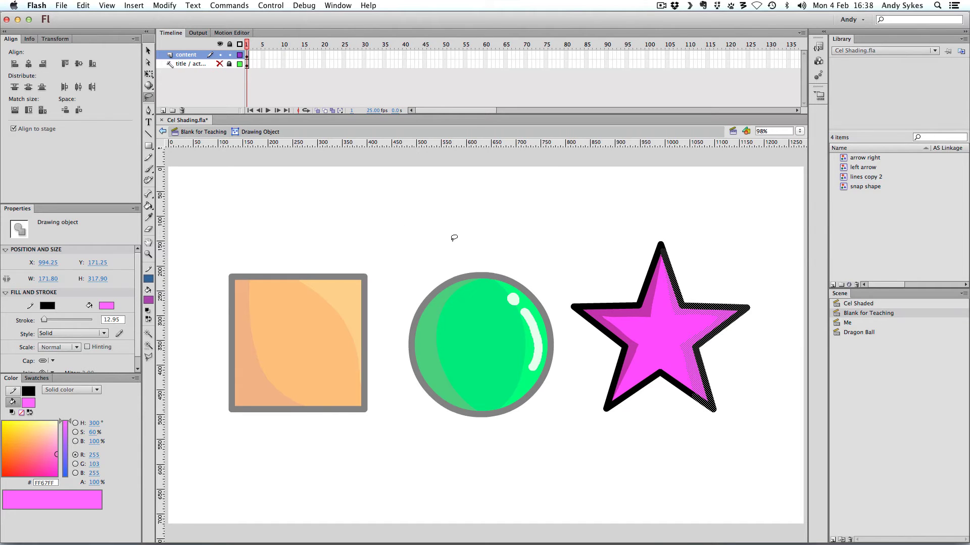
pyautogui.click(148, 206)
# Fill the star's right-side highlight with pale pink #FFBBFE and deselect.
pyautogui.click(148, 300)
pyautogui.click(301, 311)
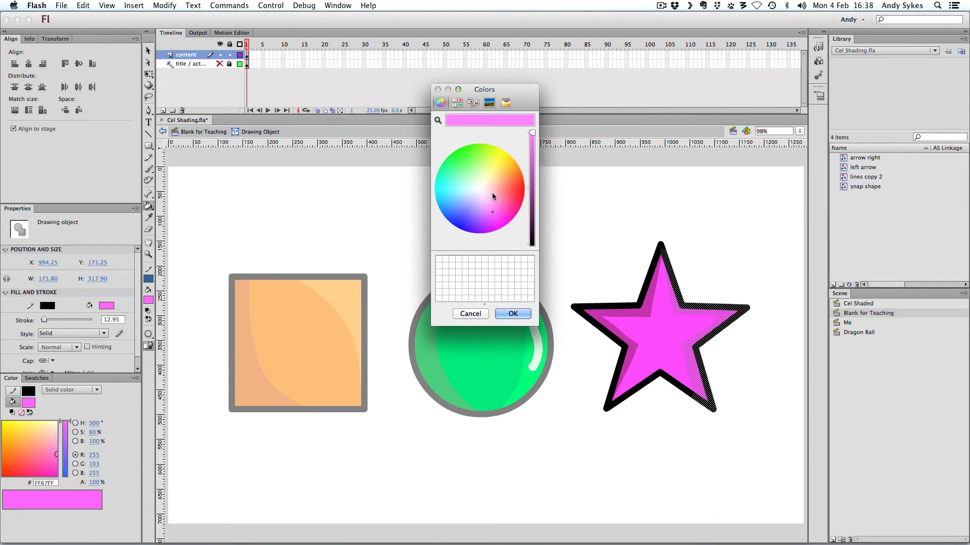
pyautogui.moveTo(492, 210); pyautogui.dragTo(485, 199)
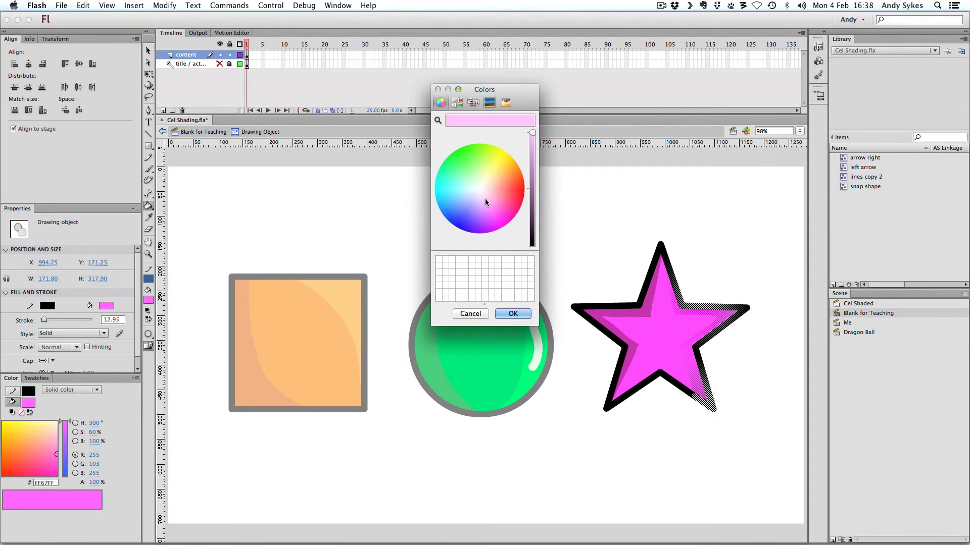
pyautogui.click(511, 314)
pyautogui.click(148, 51)
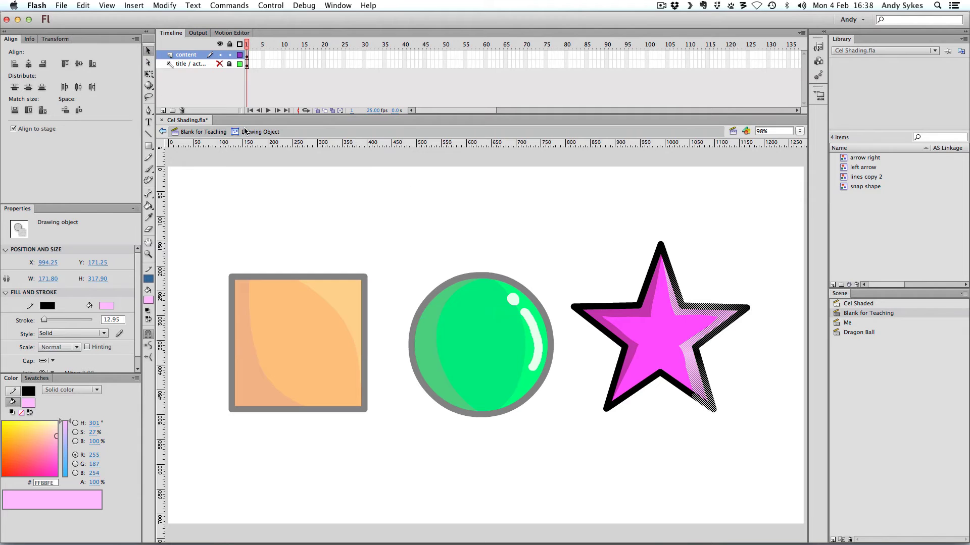
pyautogui.click(422, 227)
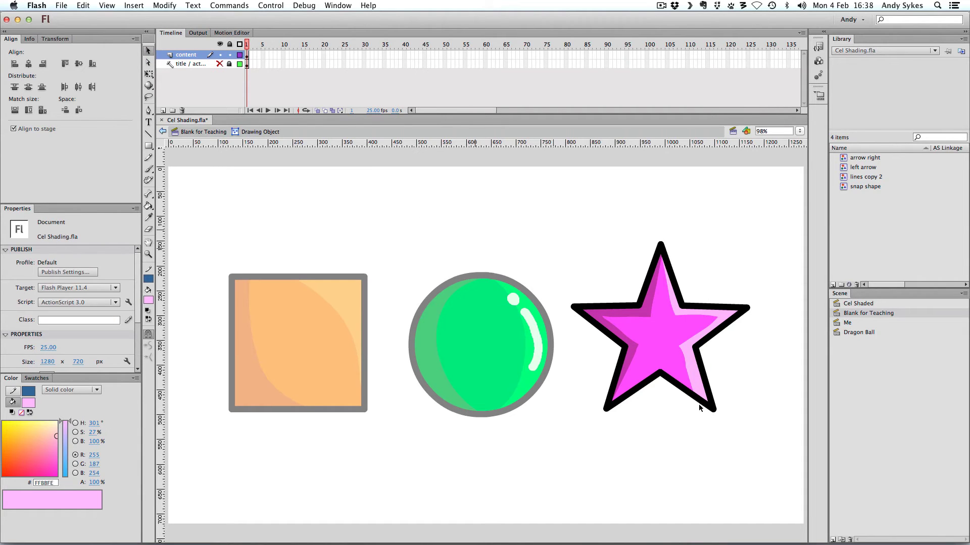
# Lasso the star's lower-left arm and fill it with the dark magenta shadow colour.
pyautogui.click(148, 97)
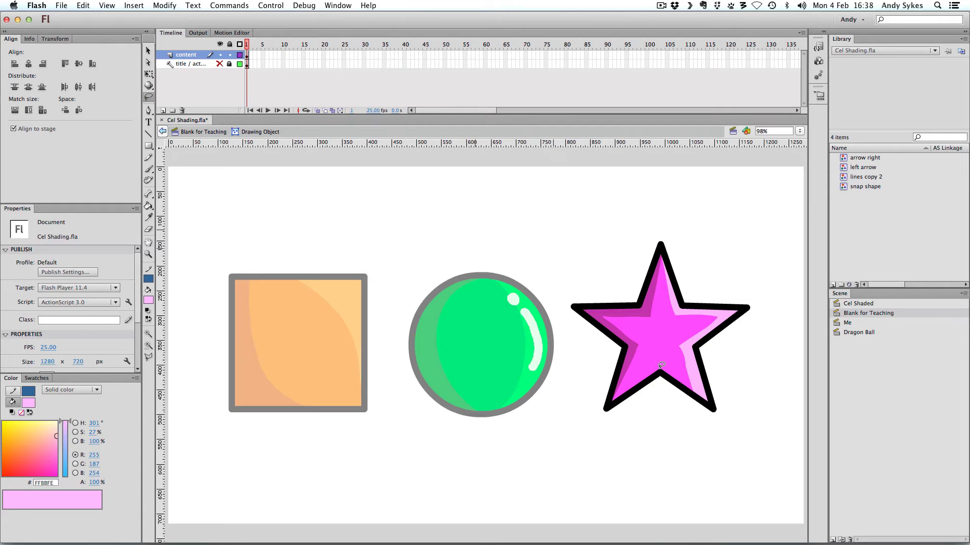
pyautogui.moveTo(662, 365)
pyautogui.mouseDown()
pyautogui.moveTo(718, 398)
pyautogui.moveTo(666, 449)
pyautogui.mouseUp()
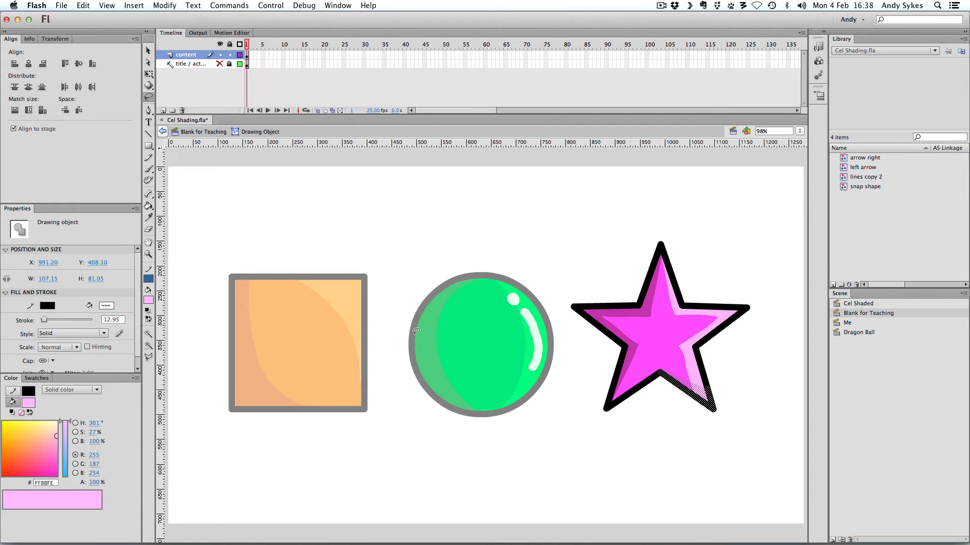
pyautogui.click(172, 298)
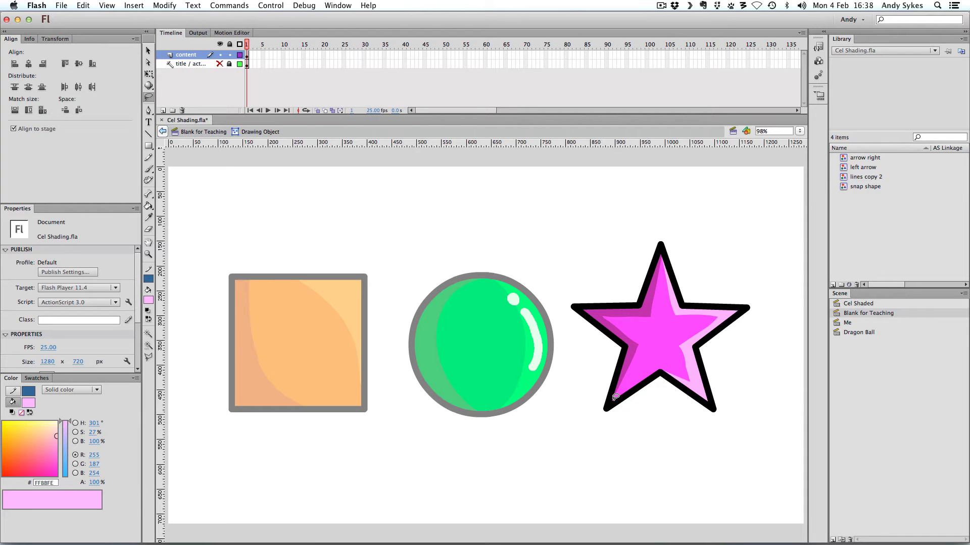
pyautogui.moveTo(615, 397); pyautogui.dragTo(659, 367)
pyautogui.click(659, 367)
pyautogui.moveTo(615, 391)
pyautogui.mouseDown()
pyautogui.moveTo(626, 383)
pyautogui.moveTo(654, 424)
pyautogui.moveTo(558, 492)
pyautogui.mouseUp()
pyautogui.click(149, 207)
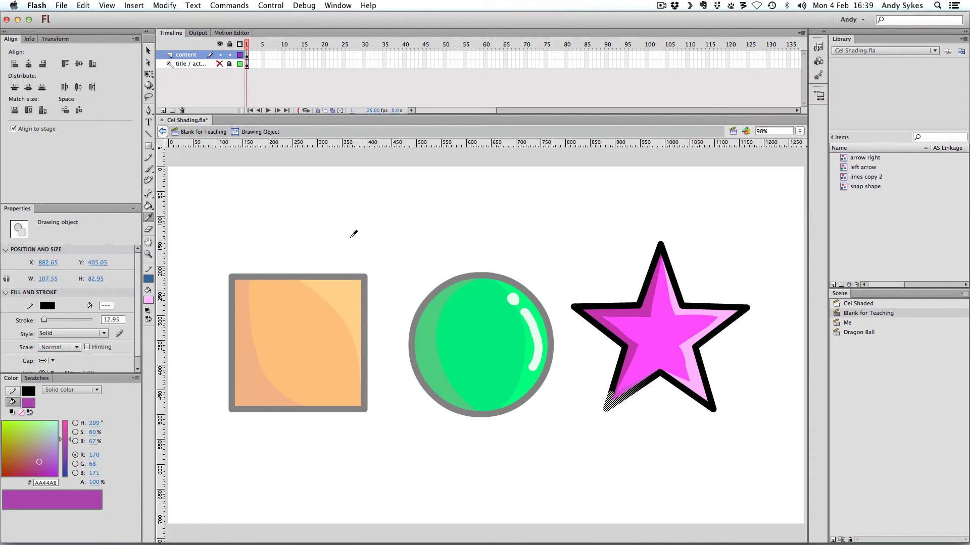
pyautogui.click(624, 313)
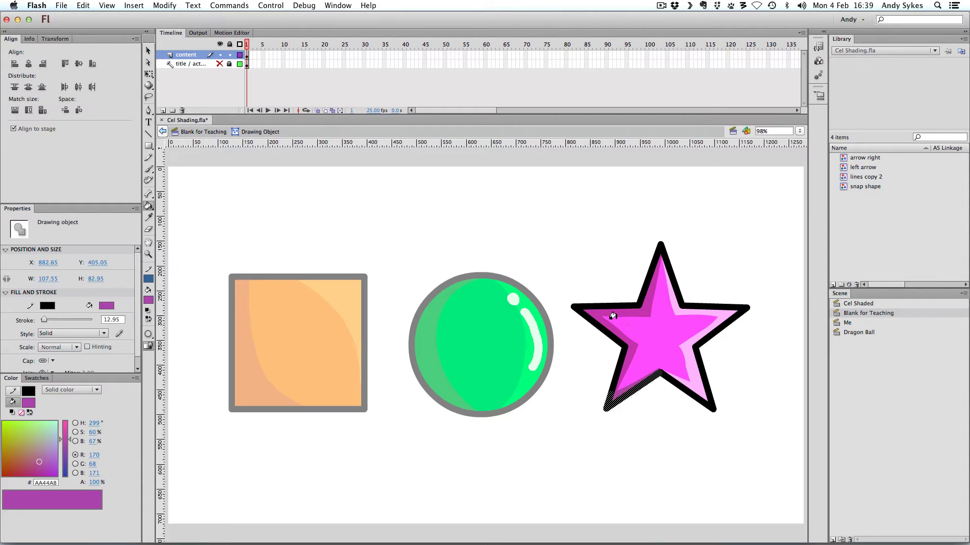
pyautogui.click(148, 96)
pyautogui.click(630, 237)
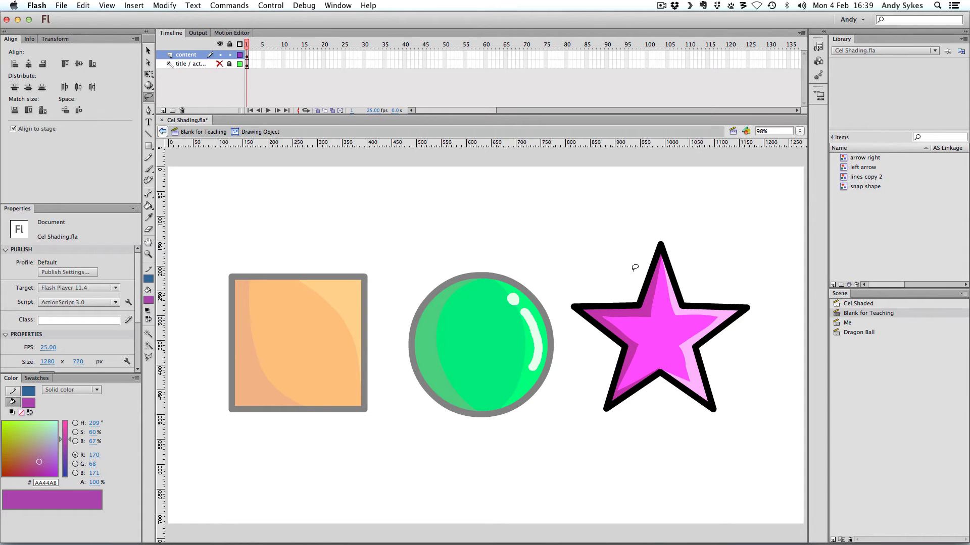
# Draw the left eye as a white circle with a black 12.35 outline.
pyautogui.doubleClick(259, 155)
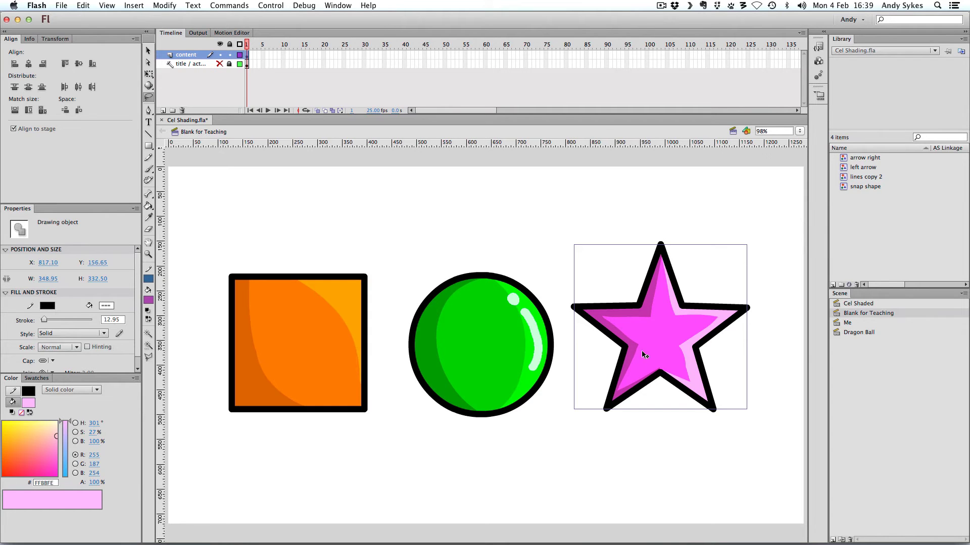
pyautogui.click(354, 174)
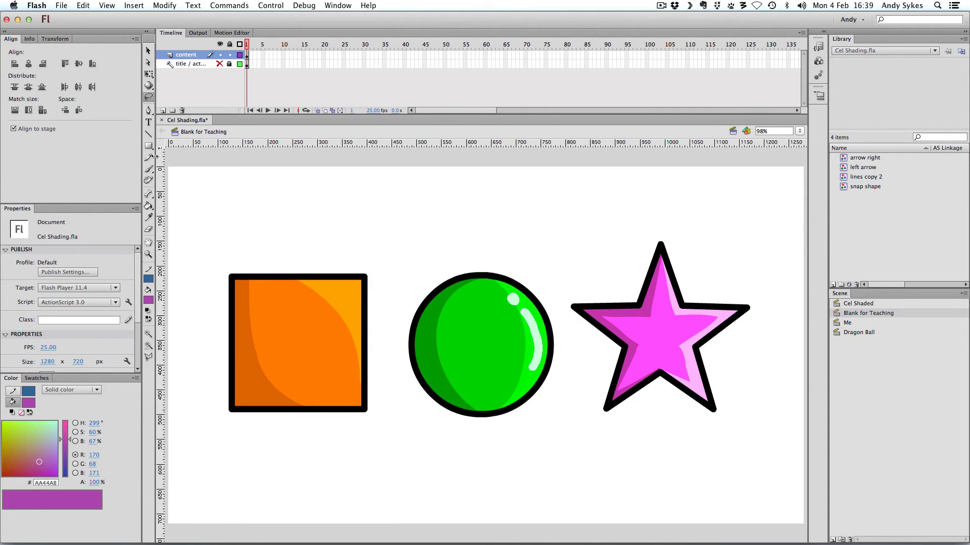
pyautogui.moveTo(148, 145); pyautogui.dragTo(172, 153)
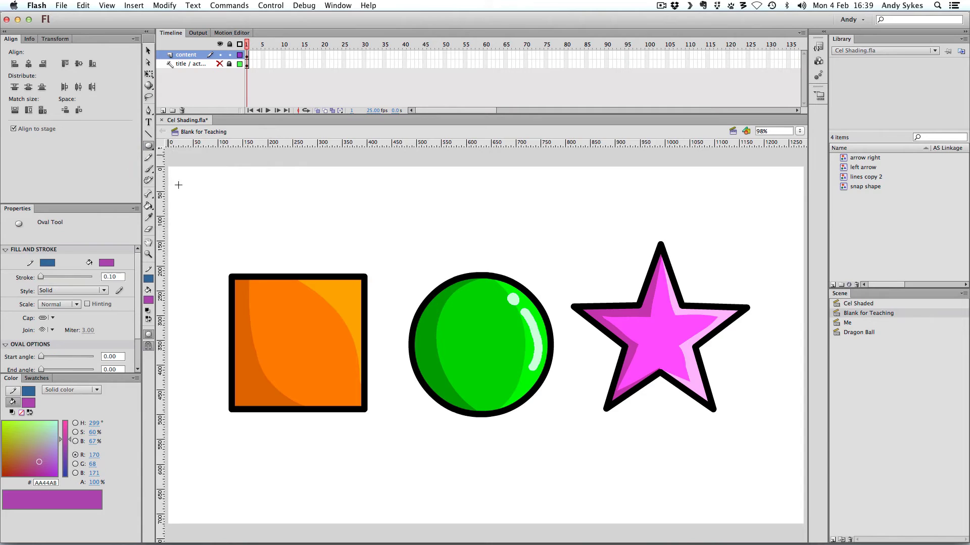
pyautogui.moveTo(224, 307); pyautogui.dragTo(282, 364)
pyautogui.click(148, 300)
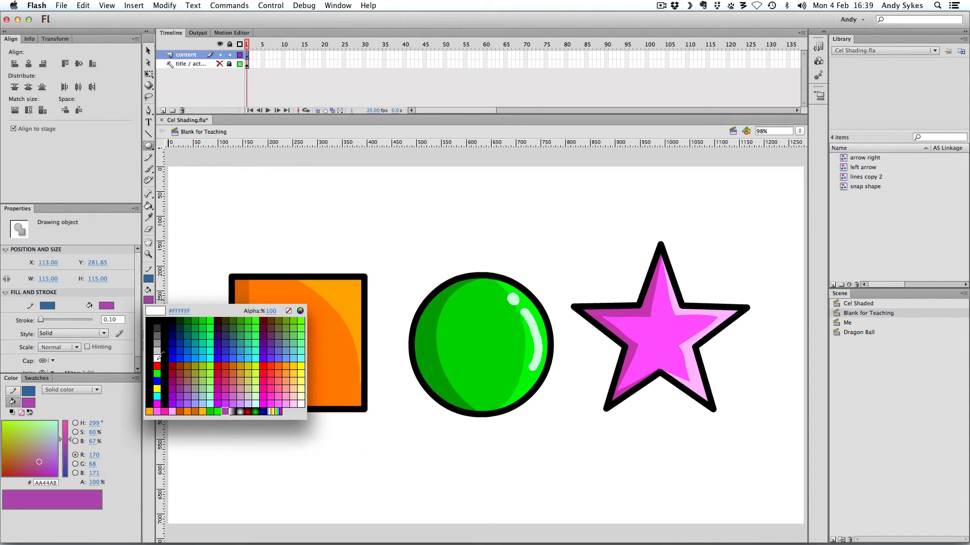
pyautogui.click(151, 365)
pyautogui.click(149, 279)
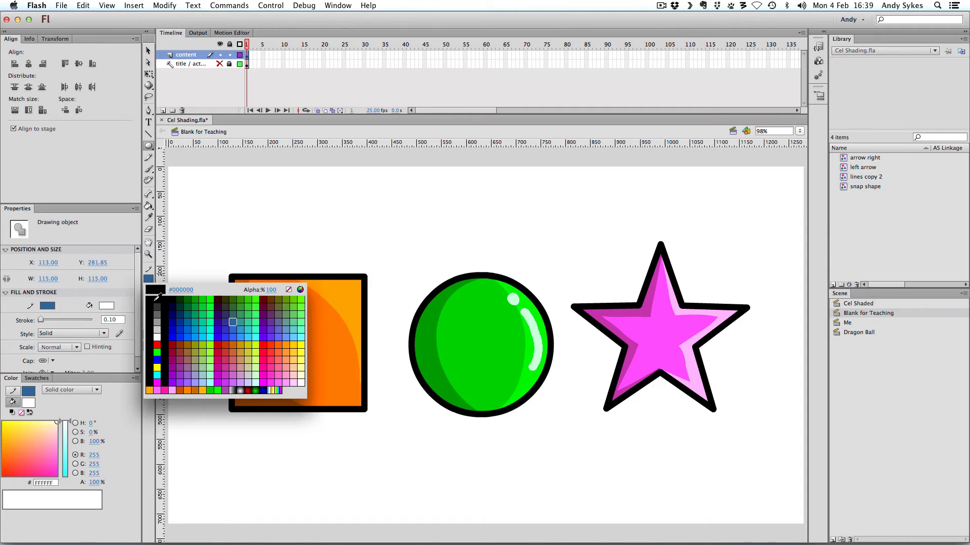
pyautogui.click(163, 297)
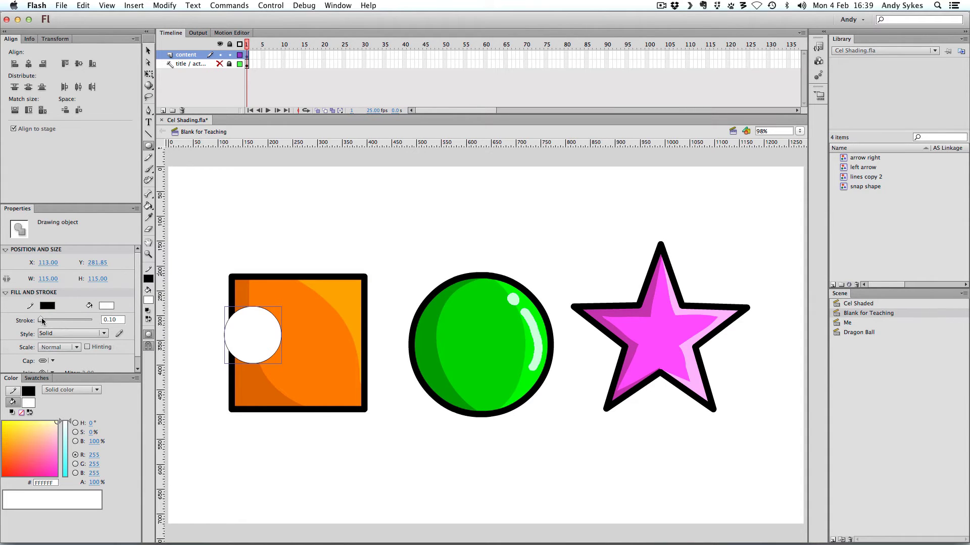
pyautogui.moveTo(42, 320); pyautogui.dragTo(45, 320)
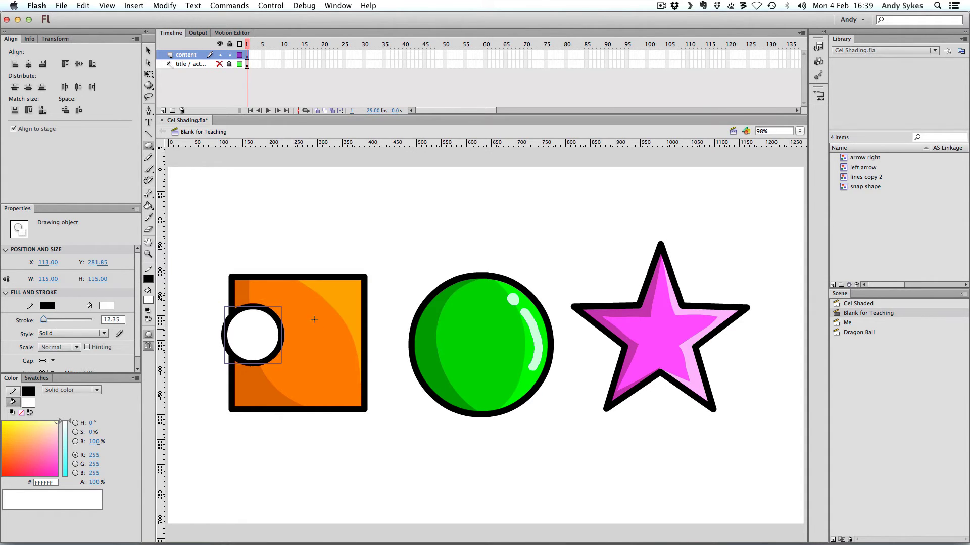
# Draw a matching second white eye and nudge it up and right into place.
pyautogui.moveTo(299, 314); pyautogui.dragTo(360, 374)
pyautogui.press('Up')
pyautogui.press('Up')
pyautogui.press('Up')
pyautogui.press('Up')
pyautogui.press('Right')
pyautogui.press('Right')
pyautogui.press('Right')
pyautogui.press('Right')
pyautogui.press('Right')
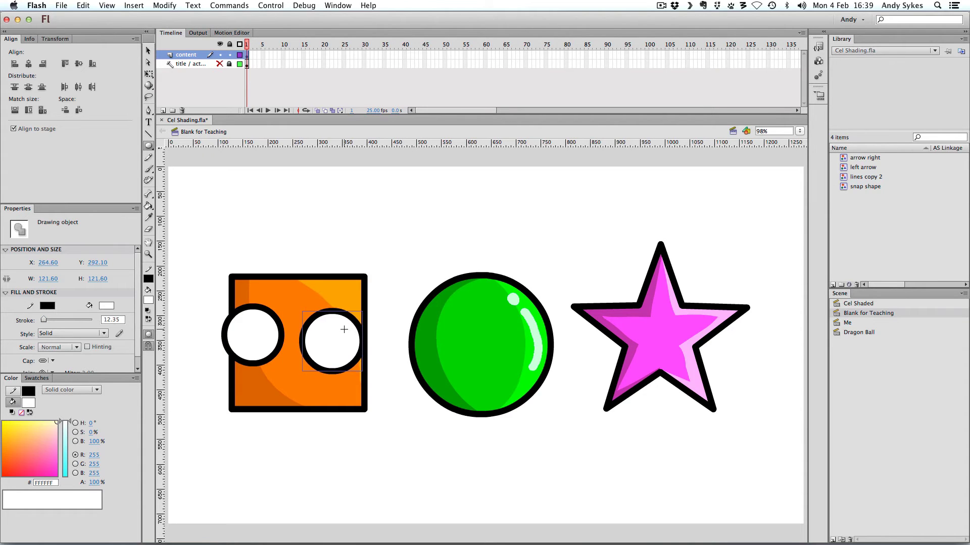
pyautogui.press('Right')
pyautogui.press('Right')
pyautogui.press('Right')
pyautogui.press('Right')
pyautogui.press('Right')
pyautogui.press('Right')
pyautogui.press('Right')
pyautogui.press('Right')
pyautogui.press('Right')
pyautogui.press('Right')
pyautogui.press('Right')
pyautogui.press('Right')
pyautogui.press('Right')
pyautogui.press('Right')
pyautogui.press('Right')
pyautogui.press('Right')
pyautogui.press('Right')
pyautogui.press('Right')
pyautogui.press('Right')
pyautogui.press('Right')
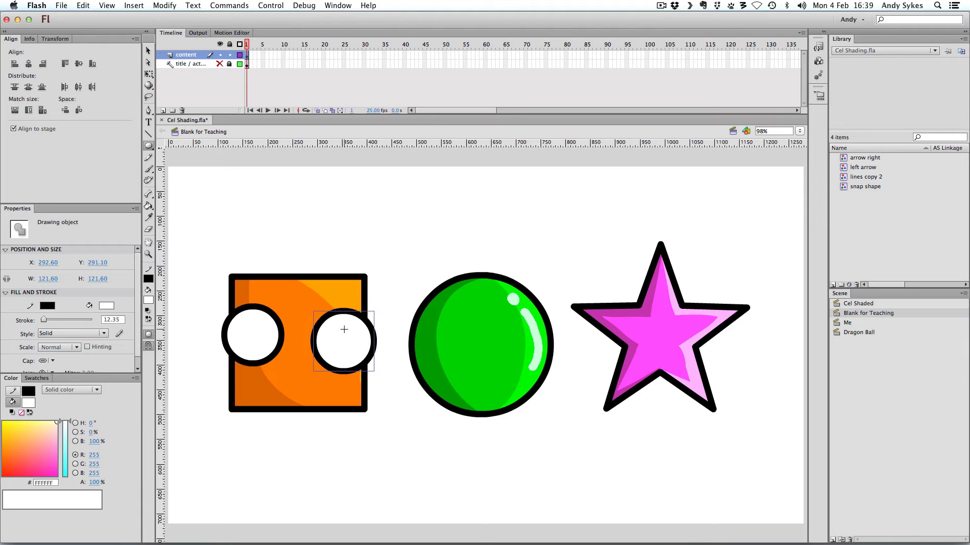
pyautogui.press('Up')
pyautogui.press('Up')
pyautogui.press('Up')
pyautogui.press('Up')
pyautogui.press('Up')
pyautogui.press('Up')
pyautogui.press('Up')
pyautogui.press('Up')
pyautogui.press('Up')
pyautogui.press('Up')
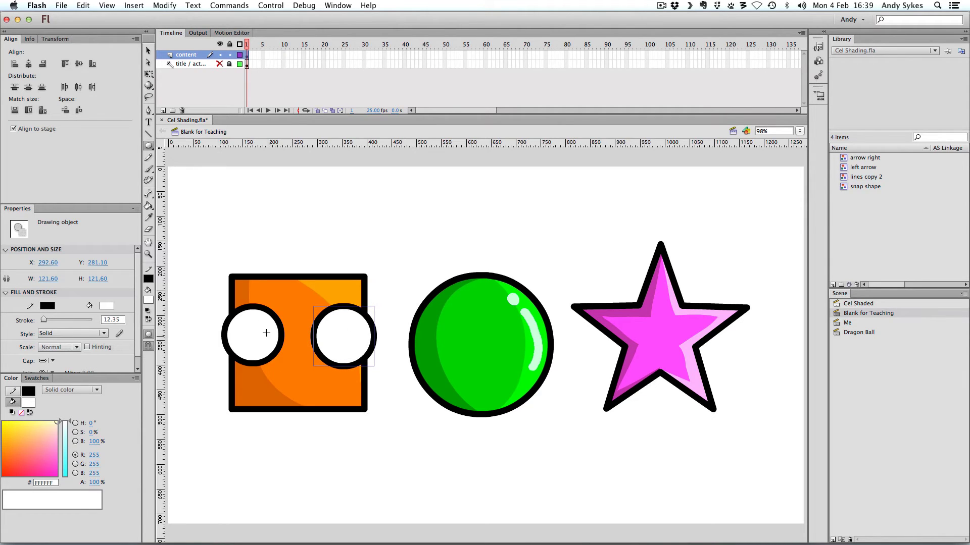
# Add small ring pupils to both eyes and draw a line mouth across the square.
pyautogui.moveTo(252, 335); pyautogui.dragTo(259, 341)
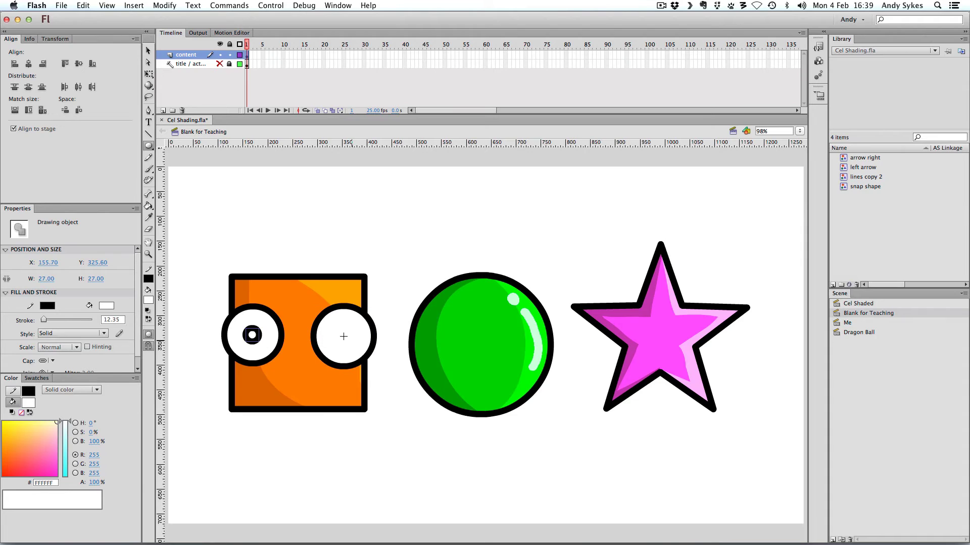
pyautogui.moveTo(344, 335); pyautogui.dragTo(351, 343)
pyautogui.press('n')
pyautogui.moveTo(274, 387)
pyautogui.mouseDown()
pyautogui.moveTo(321, 387)
pyautogui.moveTo(297, 401)
pyautogui.moveTo(277, 382)
pyautogui.moveTo(317, 382)
pyautogui.mouseUp()
pyautogui.click(147, 50)
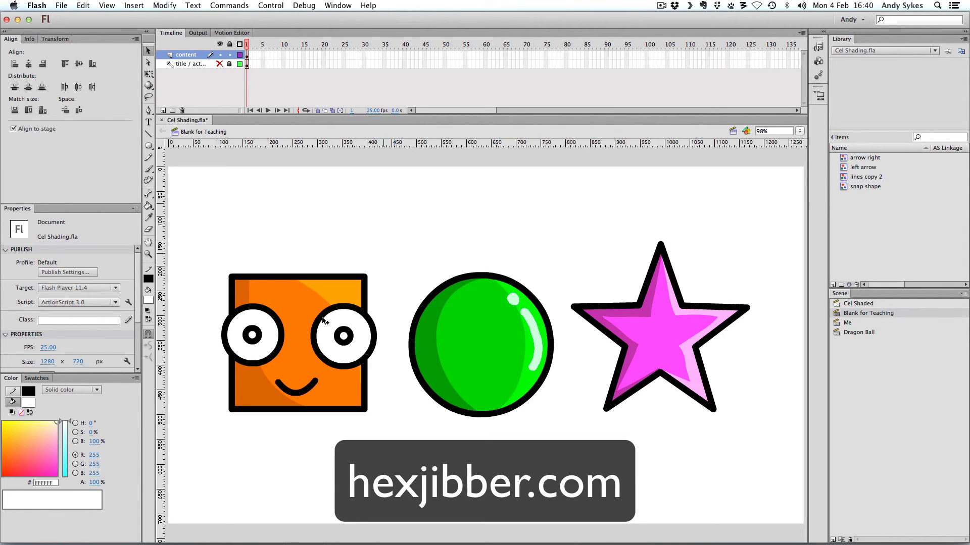
# Shade the left inner area of the left eye light grey #CCCCCC.
pyautogui.doubleClick(234, 335)
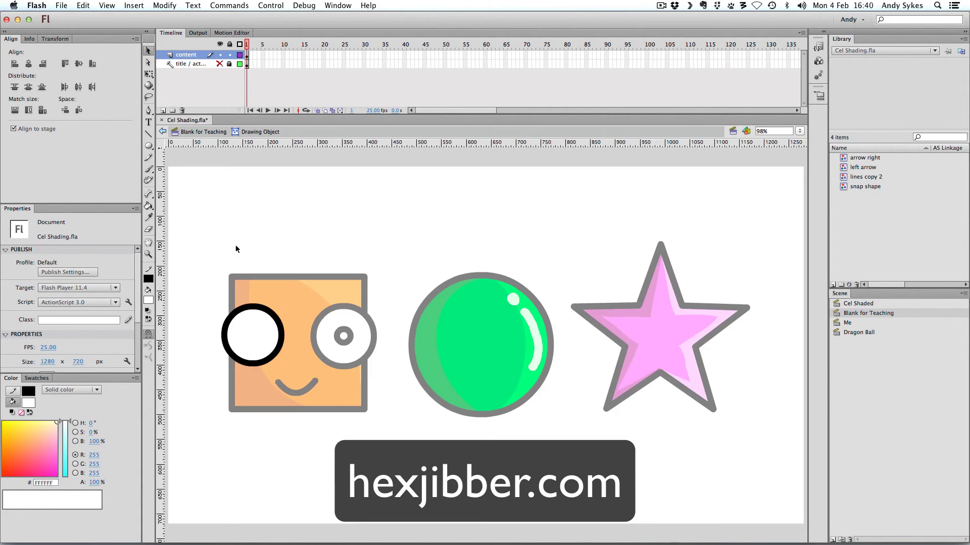
pyautogui.click(148, 97)
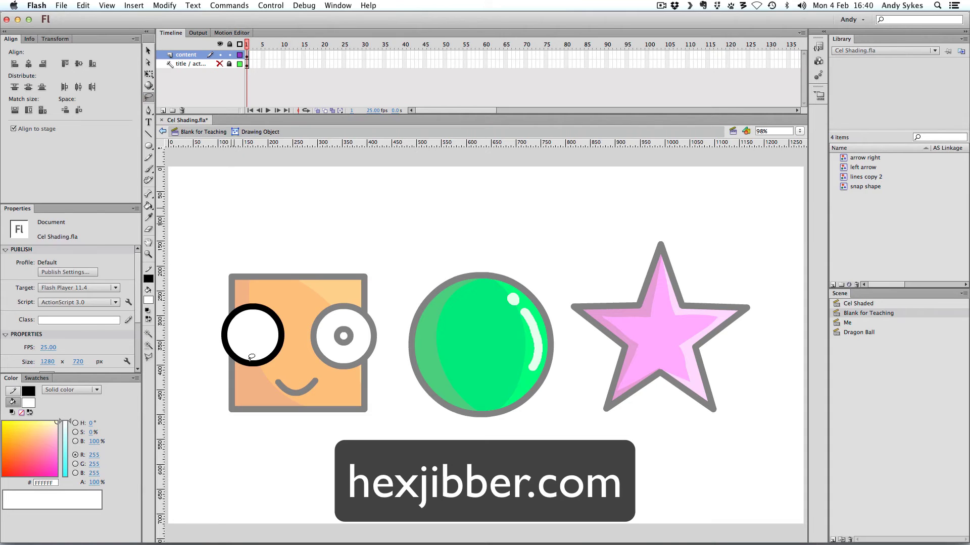
pyautogui.moveTo(250, 360)
pyautogui.mouseDown()
pyautogui.moveTo(233, 327)
pyautogui.moveTo(248, 306)
pyautogui.moveTo(210, 310)
pyautogui.moveTo(238, 369)
pyautogui.mouseUp()
pyautogui.click(149, 302)
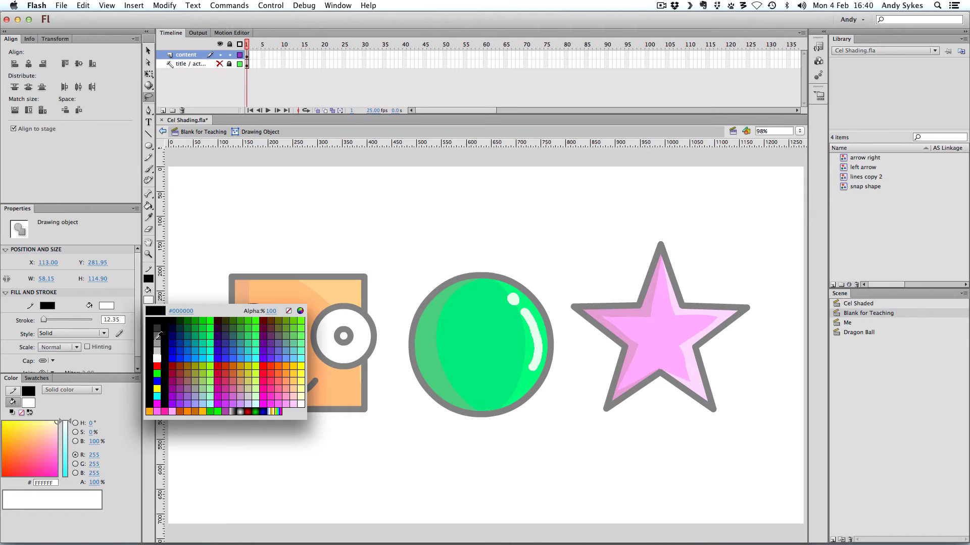
pyautogui.click(157, 354)
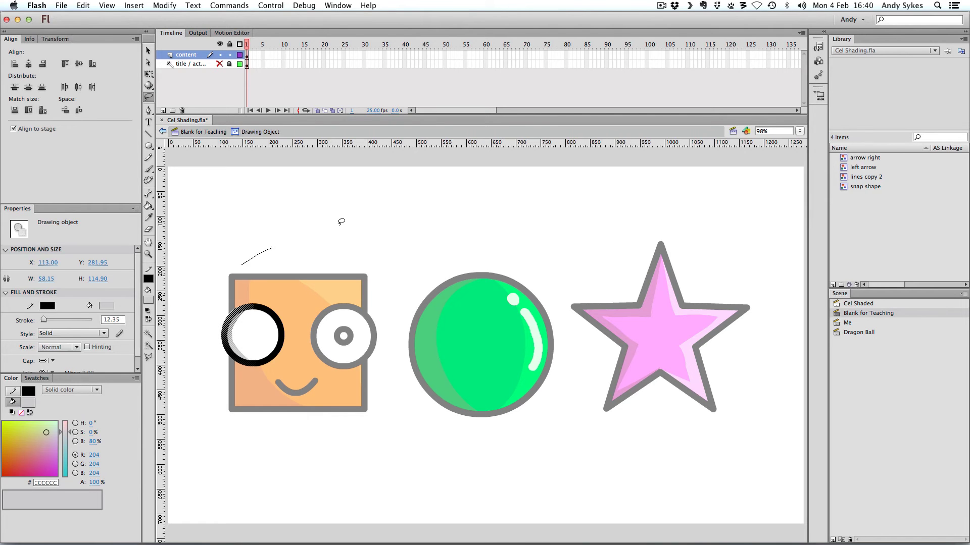
pyautogui.click(204, 131)
# Shade the left part of the right eye light grey #CCCCCC and return to the scene.
pyautogui.doubleClick(335, 354)
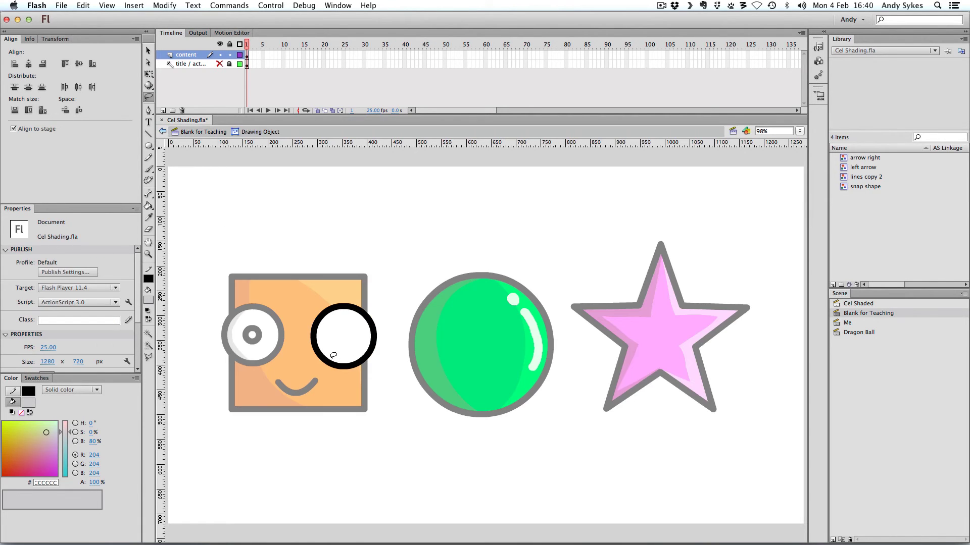
pyautogui.moveTo(334, 355)
pyautogui.mouseDown()
pyautogui.moveTo(325, 329)
pyautogui.moveTo(348, 302)
pyautogui.moveTo(317, 378)
pyautogui.moveTo(346, 366)
pyautogui.mouseUp()
pyautogui.click(148, 300)
pyautogui.click(131, 354)
pyautogui.click(204, 277)
pyautogui.click(205, 132)
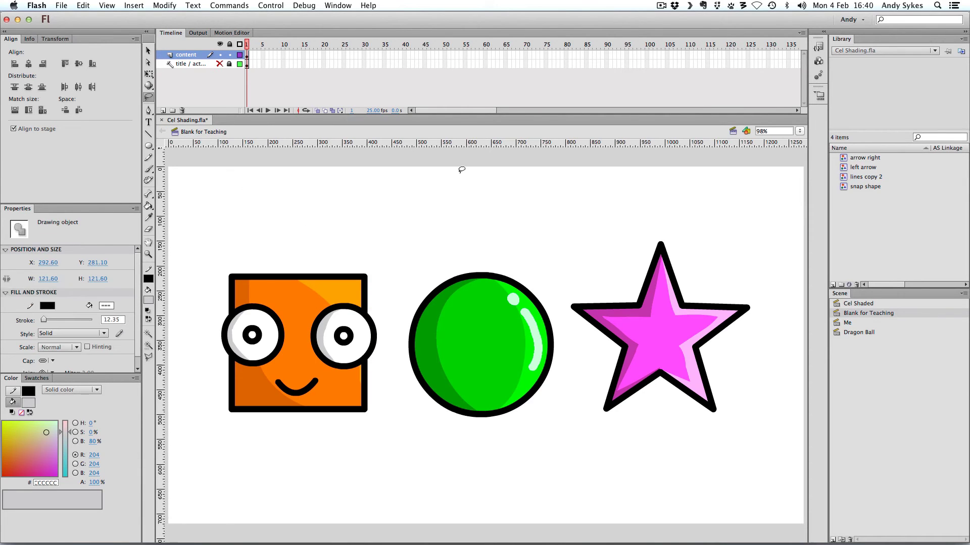
# Sketch a spiky mohawk outline above the square with the Pencil.
pyautogui.click(149, 169)
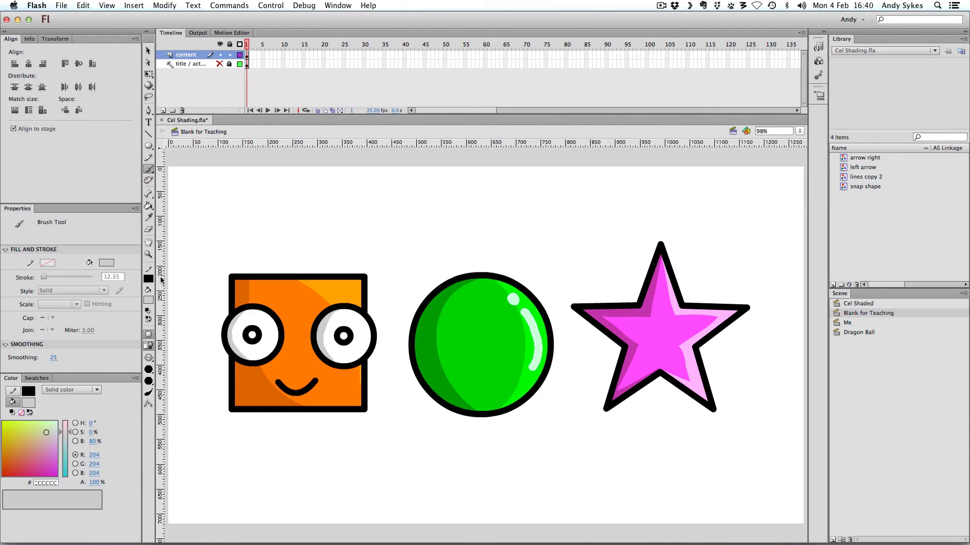
pyautogui.click(148, 157)
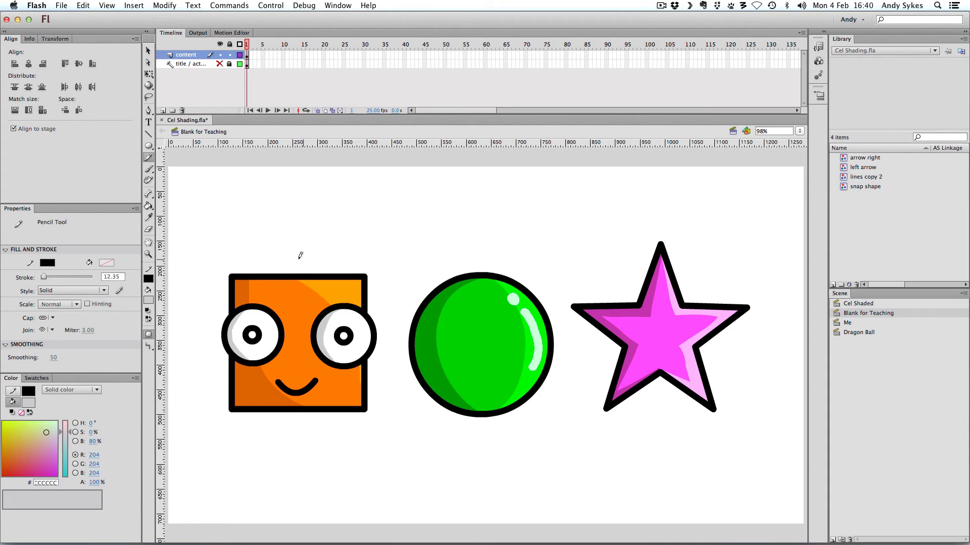
pyautogui.moveTo(284, 276)
pyautogui.mouseDown()
pyautogui.moveTo(274, 191)
pyautogui.moveTo(290, 233)
pyautogui.moveTo(298, 200)
pyautogui.moveTo(313, 239)
pyautogui.moveTo(324, 225)
pyautogui.moveTo(333, 281)
pyautogui.moveTo(281, 281)
pyautogui.mouseUp()
# Fill the mohawk magenta #FF33FF with the Paint Bucket set to Close Large Gaps.
pyautogui.click(149, 206)
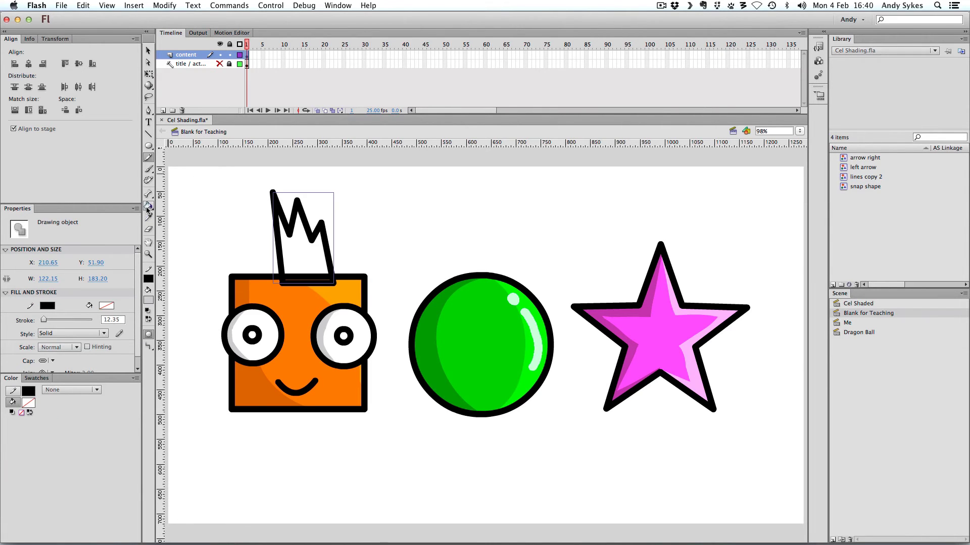
pyautogui.click(150, 300)
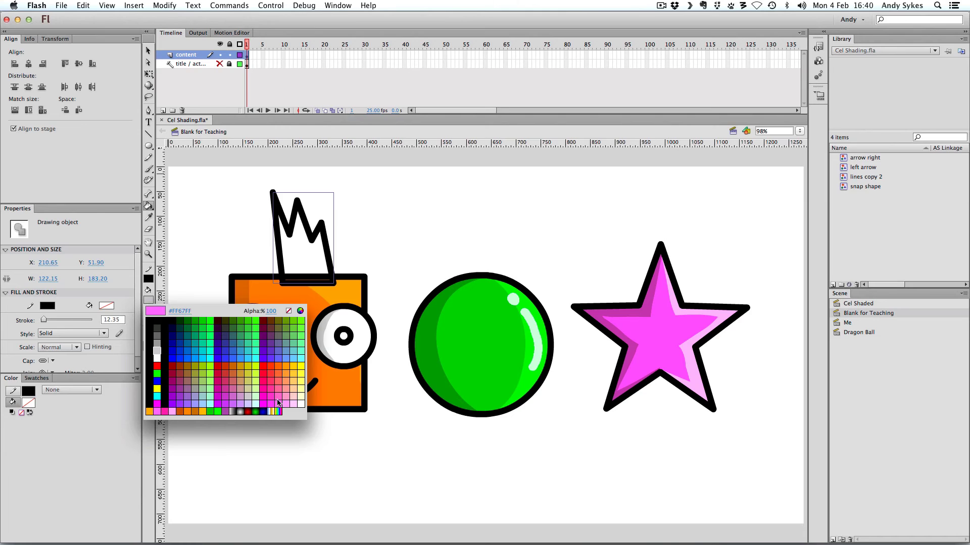
pyautogui.click(280, 402)
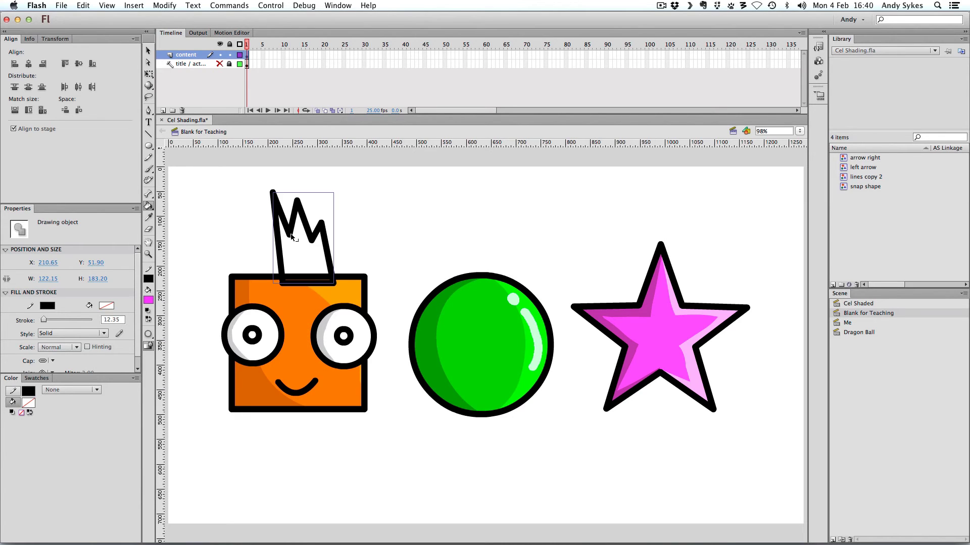
pyautogui.doubleClick(292, 237)
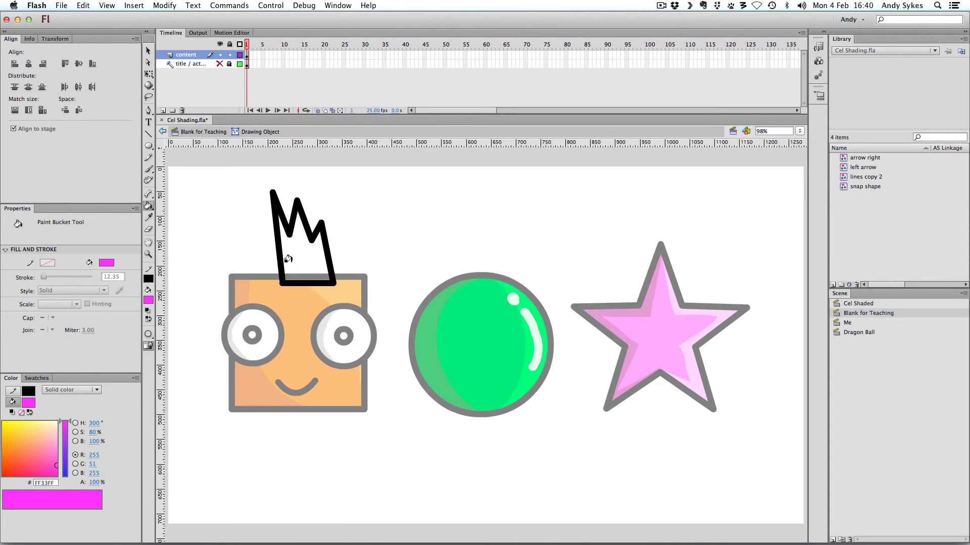
pyautogui.click(148, 334)
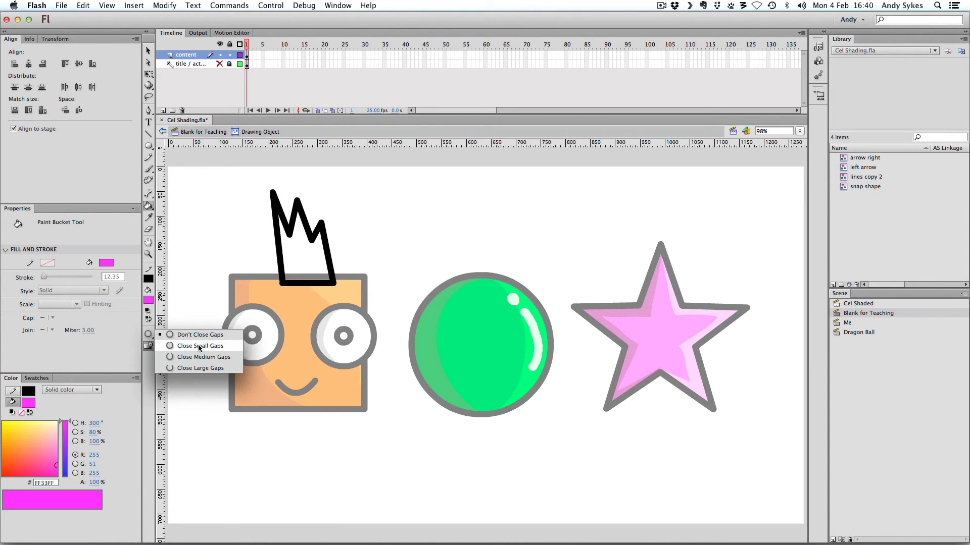
pyautogui.click(204, 369)
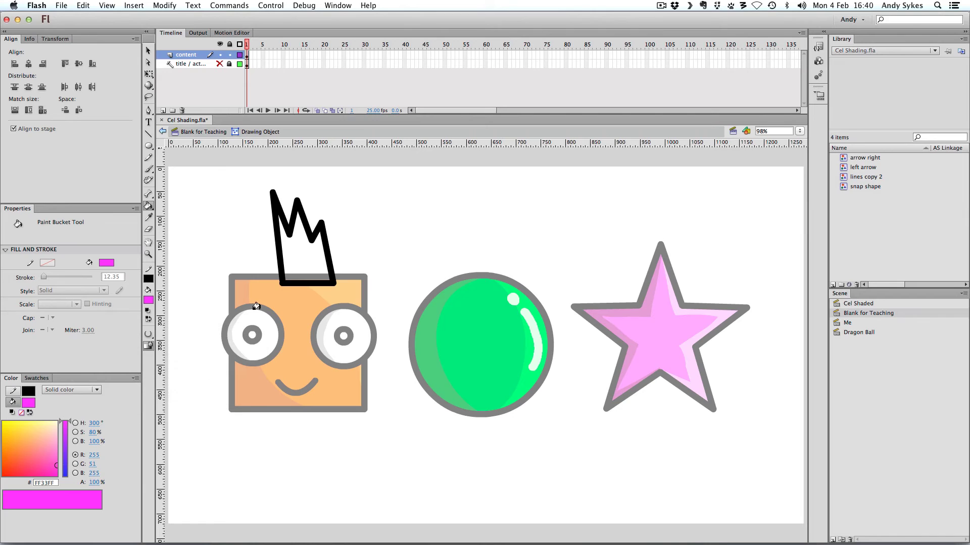
pyautogui.click(310, 257)
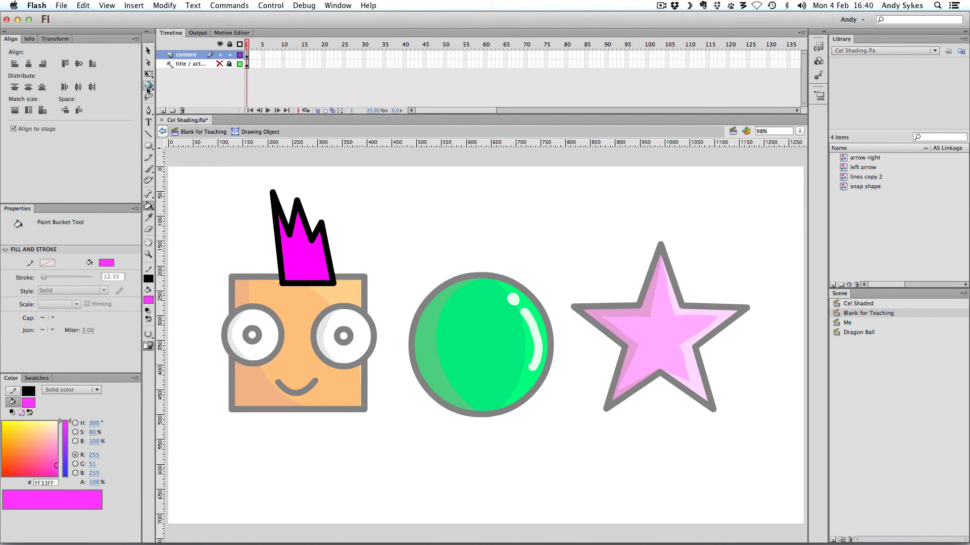
# Lasso a shadow area on the mohawk and fill it dark purple.
pyautogui.click(148, 96)
pyautogui.moveTo(296, 240)
pyautogui.mouseDown()
pyautogui.moveTo(293, 279)
pyautogui.moveTo(277, 190)
pyautogui.moveTo(248, 295)
pyautogui.mouseUp()
pyautogui.click(148, 300)
pyautogui.click(300, 311)
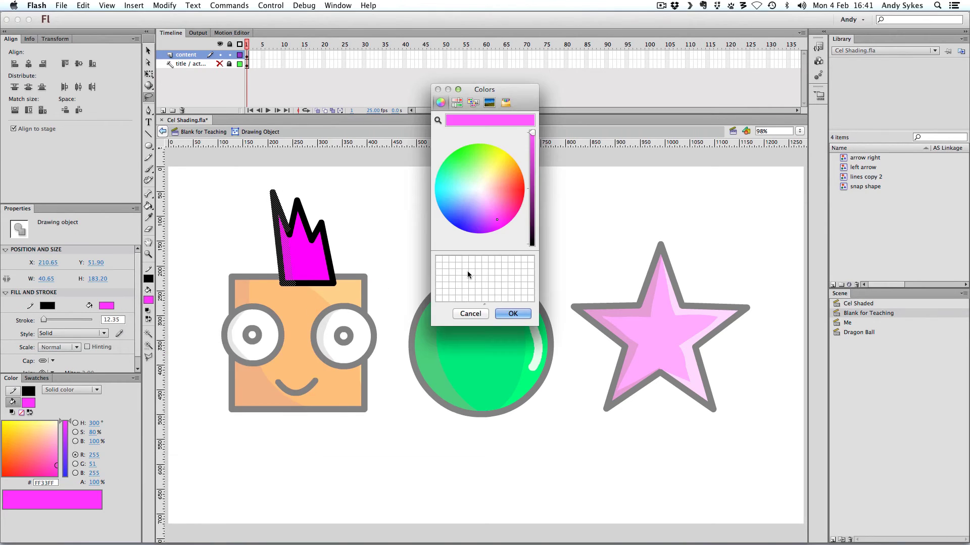
pyautogui.moveTo(535, 141); pyautogui.dragTo(539, 188)
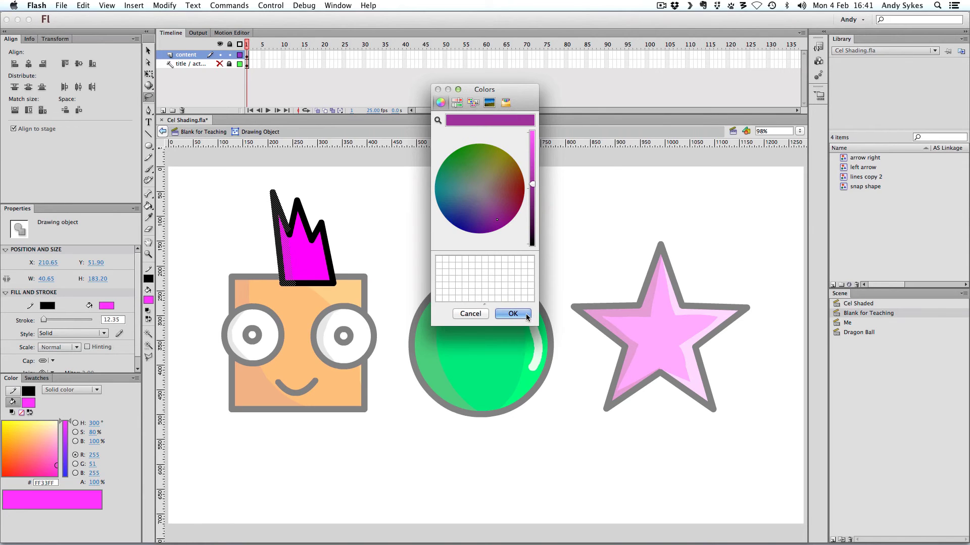
pyautogui.click(520, 313)
pyautogui.click(326, 250)
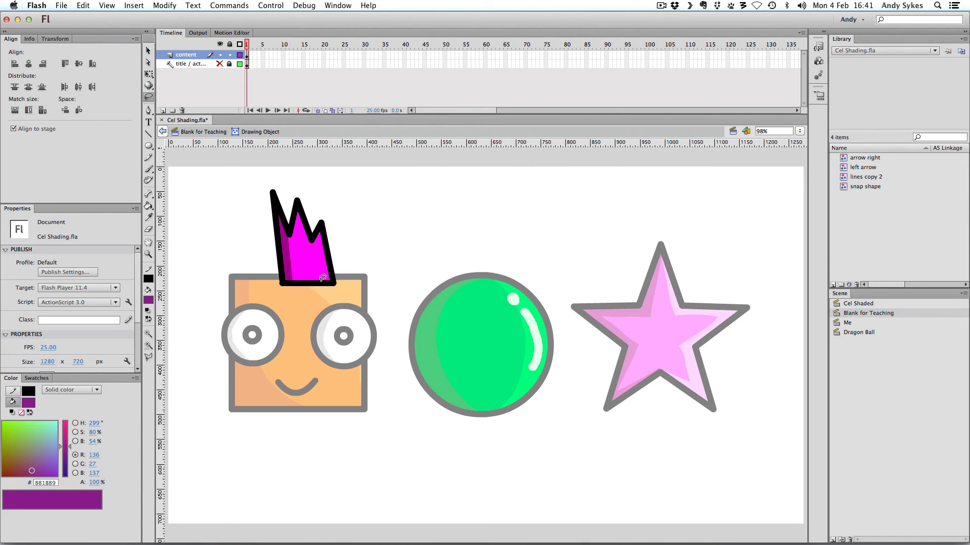
# Fill the mohawk's right edge with light pink #FFADF8 and deselect it.
pyautogui.moveTo(322, 278)
pyautogui.mouseDown()
pyautogui.moveTo(315, 211)
pyautogui.moveTo(354, 333)
pyautogui.mouseUp()
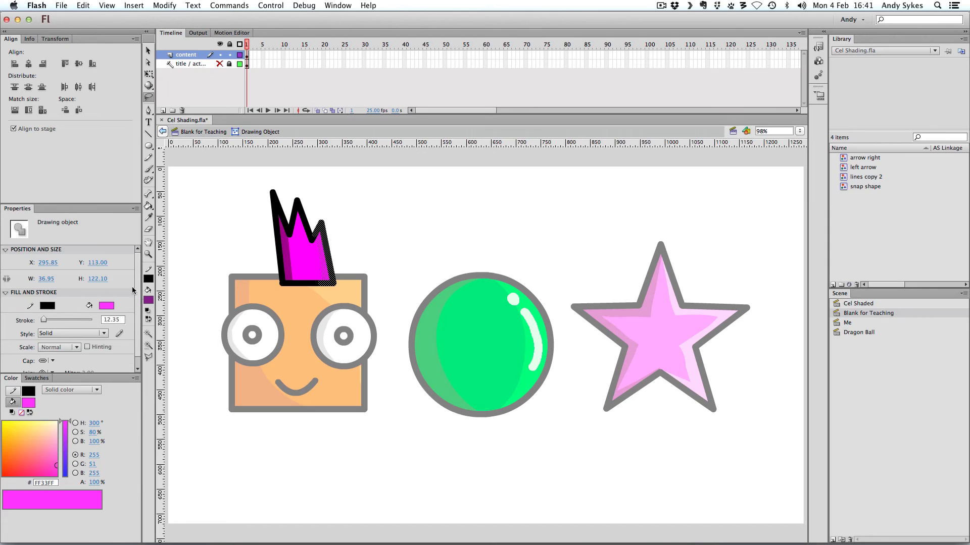
pyautogui.click(148, 206)
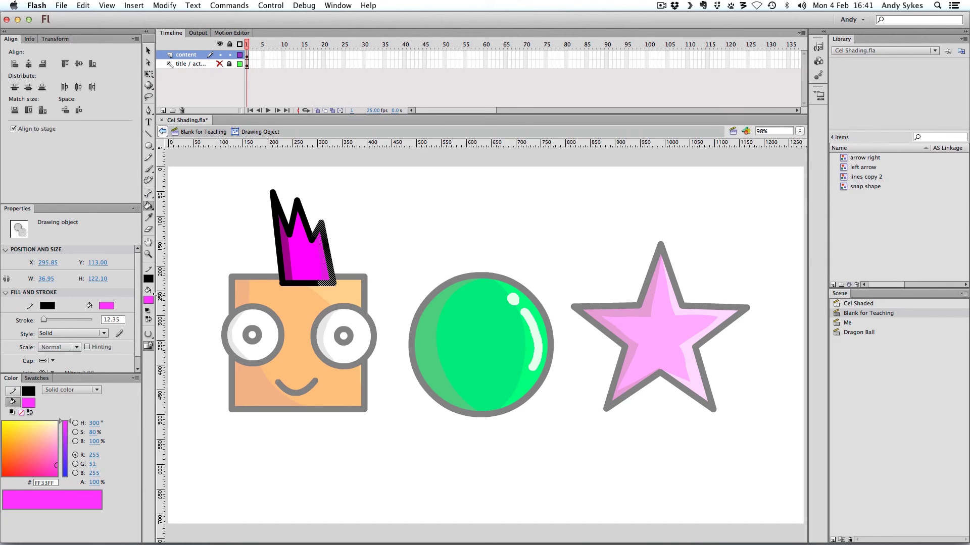
pyautogui.click(148, 300)
pyautogui.click(318, 303)
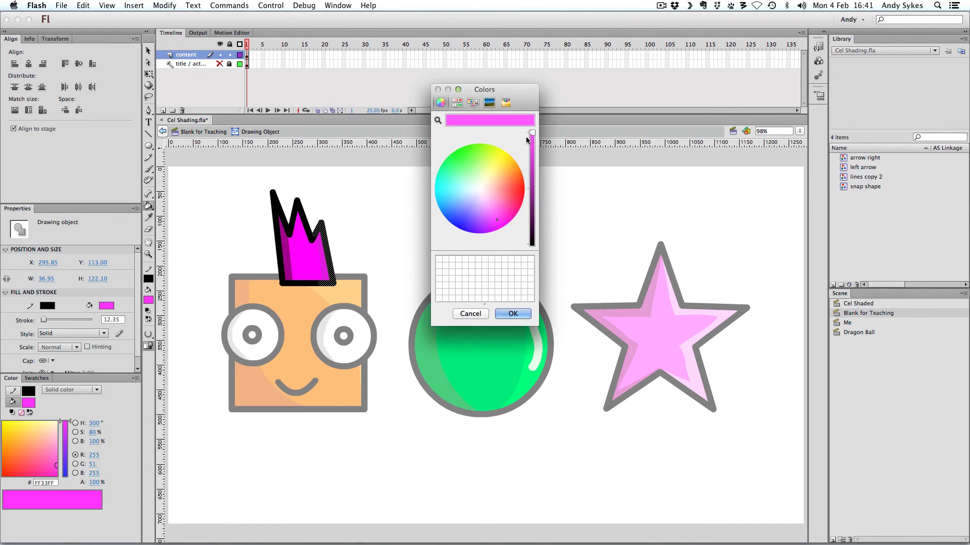
pyautogui.moveTo(497, 218); pyautogui.dragTo(486, 199)
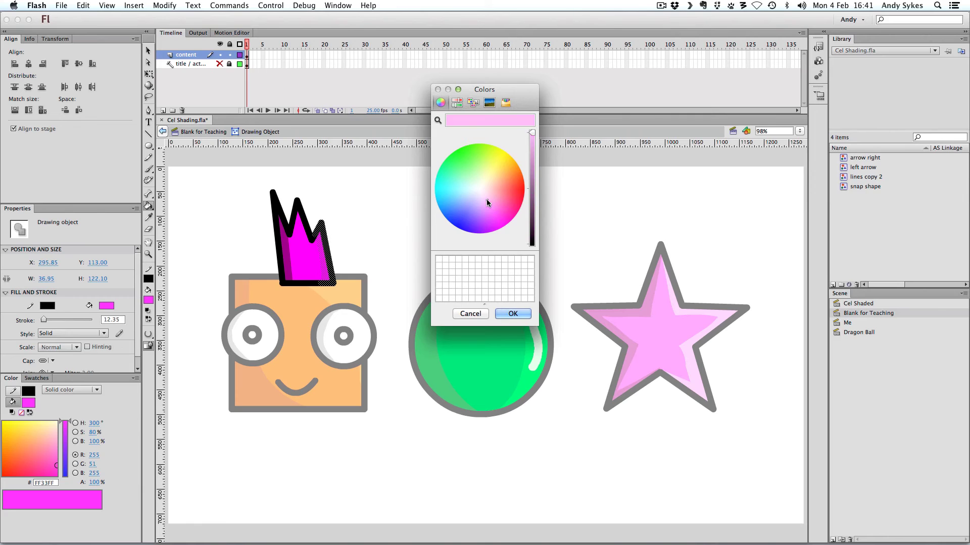
pyautogui.click(513, 313)
pyautogui.press('v')
pyautogui.click(219, 286)
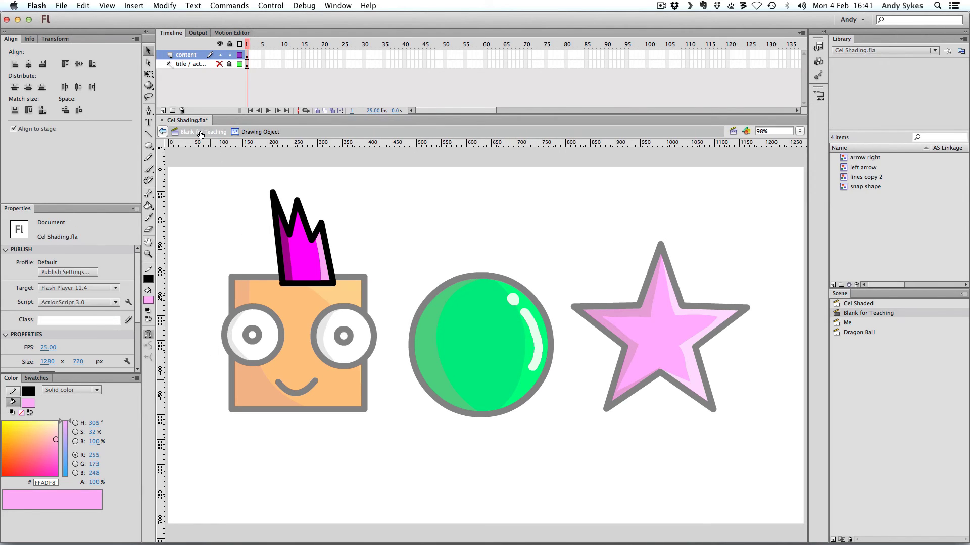
# Exit to the 'Blank for Teaching' level and open the 'Dragon Ball' scene.
pyautogui.click(200, 133)
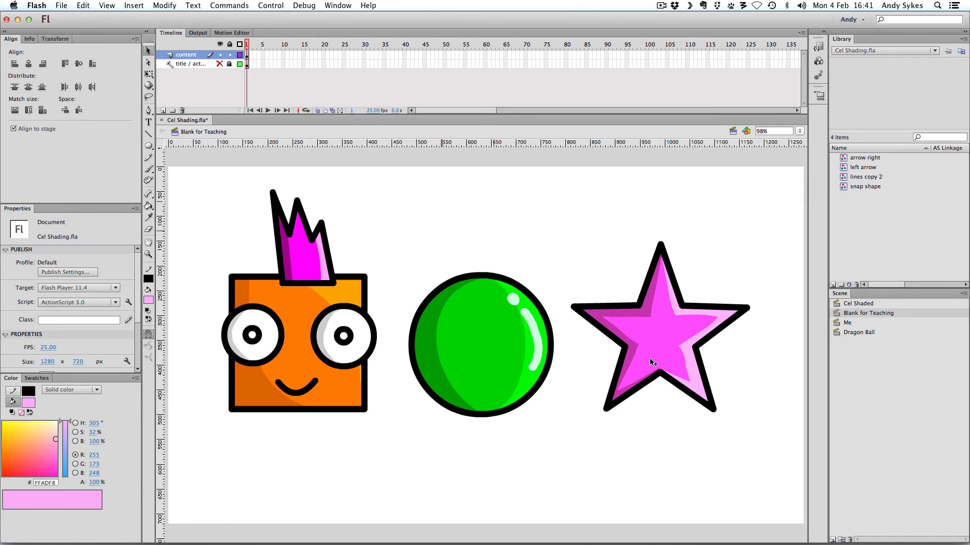
pyautogui.click(852, 332)
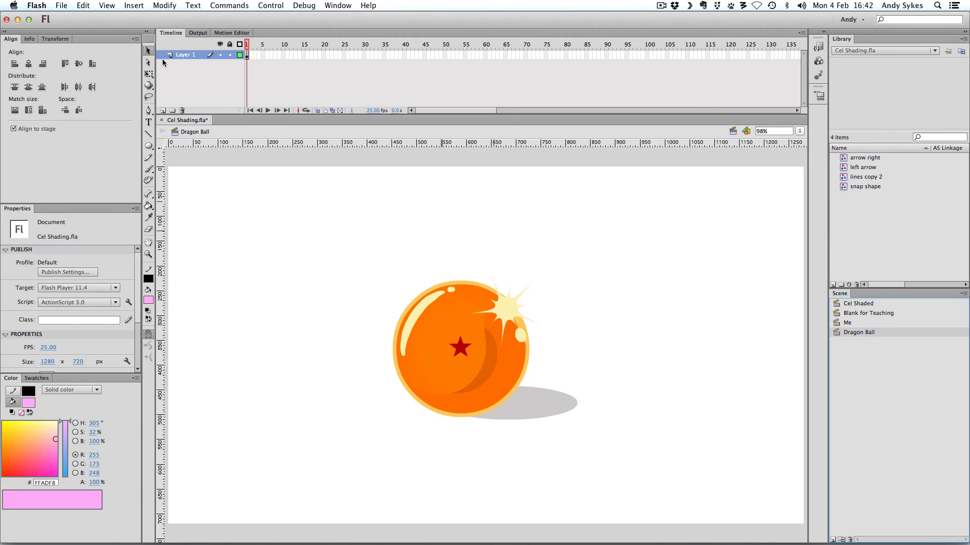
pyautogui.click(423, 362)
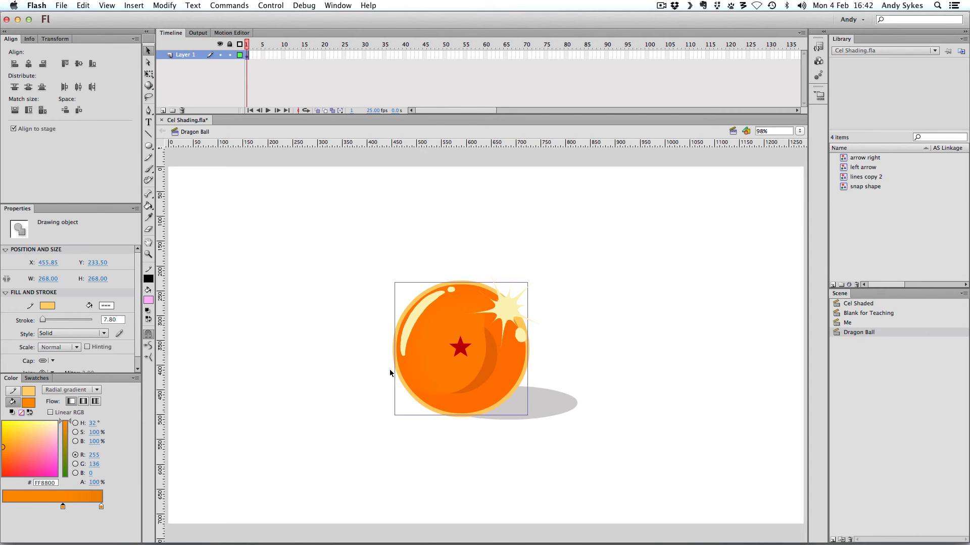
pyautogui.press('super+equal')
pyautogui.press('super+equal')
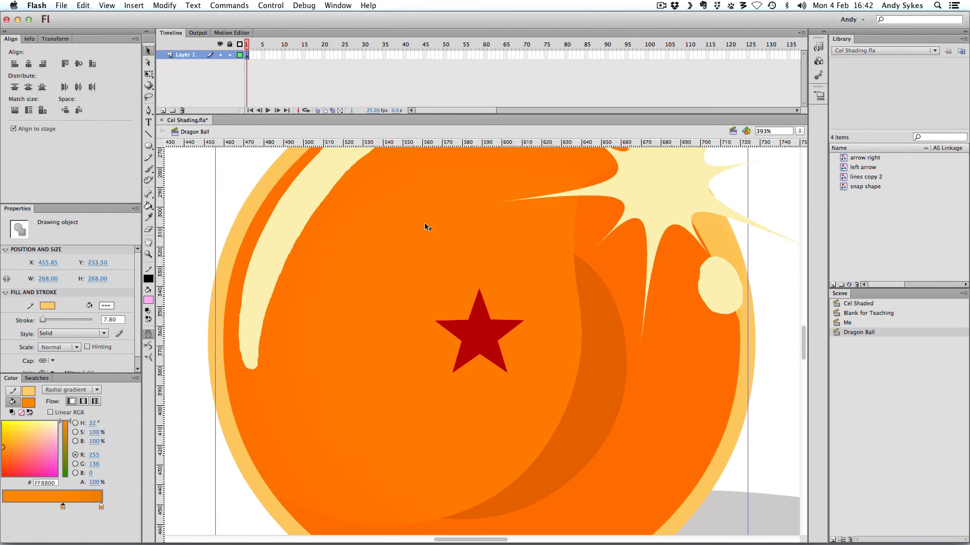
pyautogui.press('super+minus')
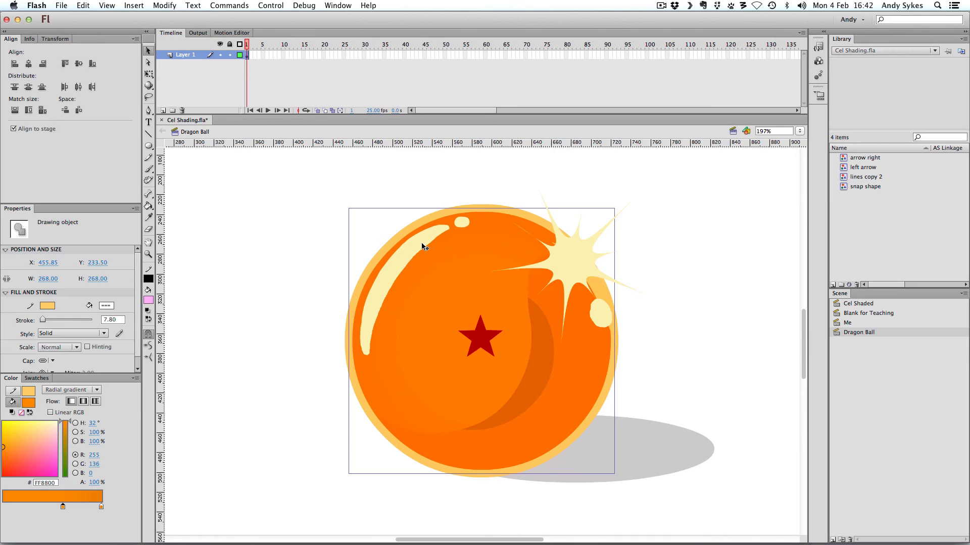
pyautogui.click(484, 338)
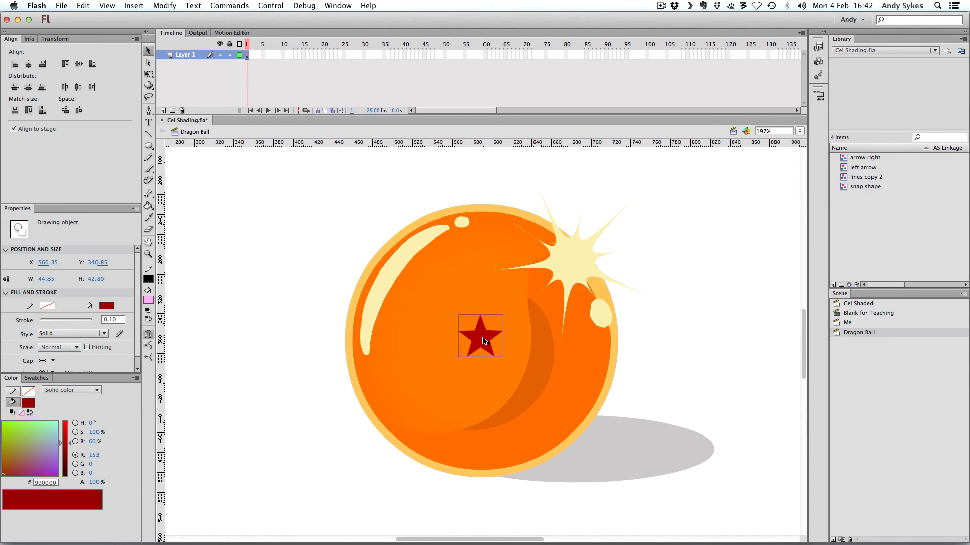
pyautogui.click(148, 146)
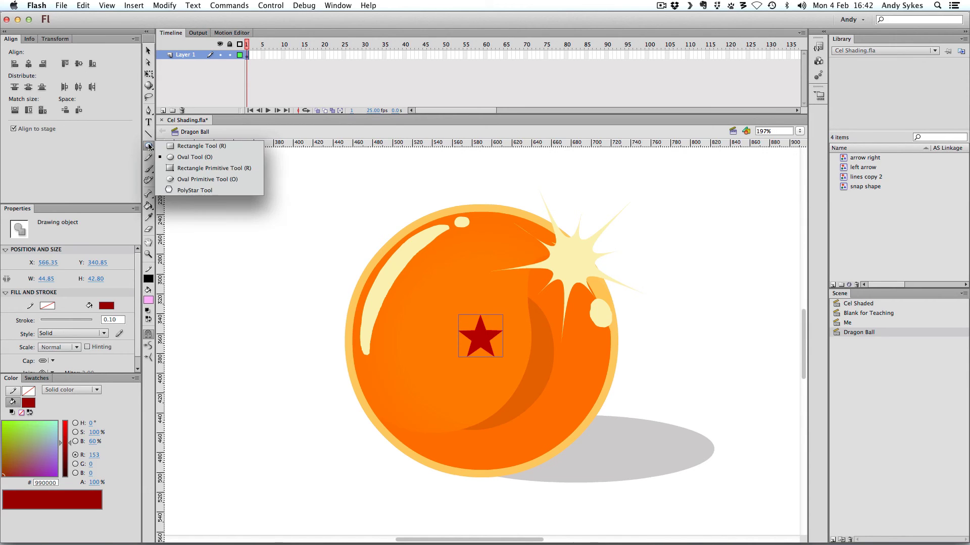
pyautogui.click(185, 191)
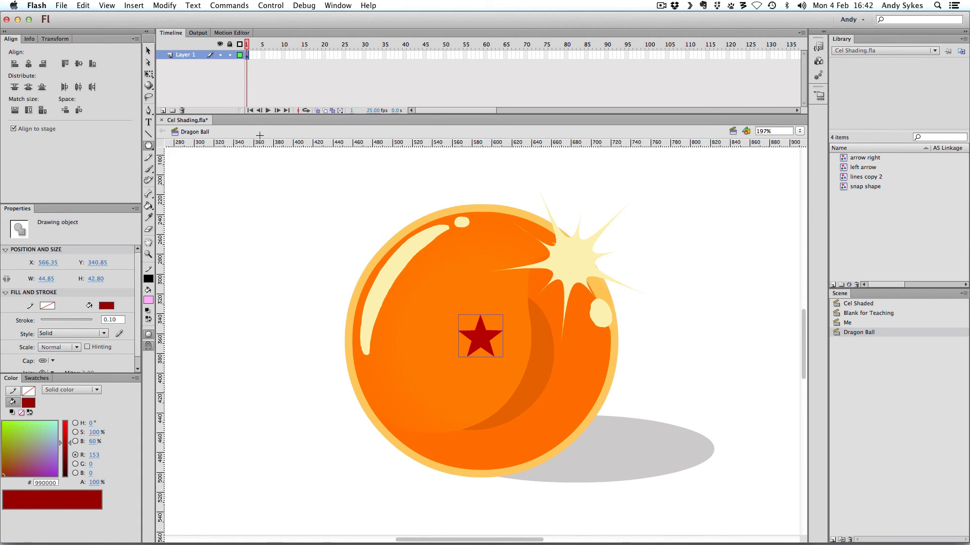
pyautogui.press('v')
pyautogui.click(488, 226)
pyautogui.click(462, 223)
pyautogui.click(410, 261)
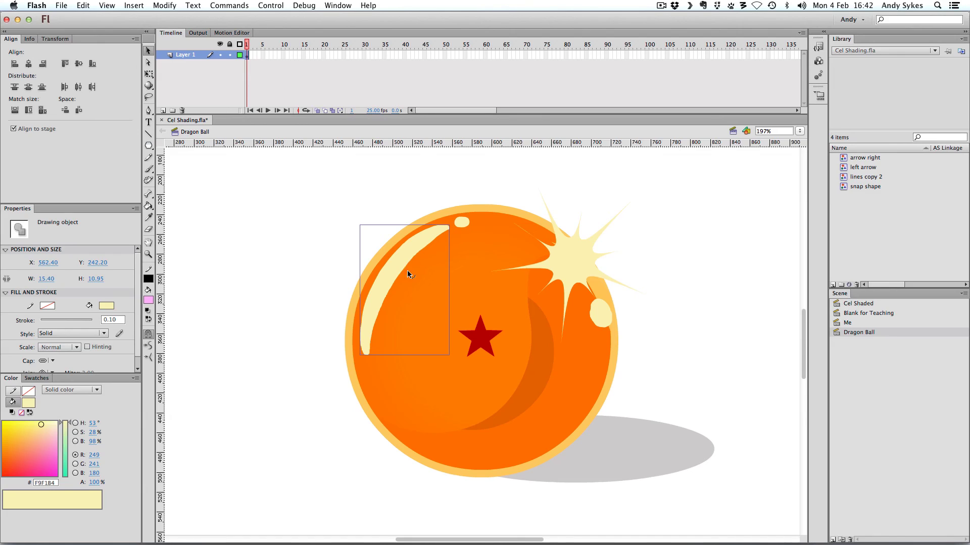
pyautogui.click(610, 323)
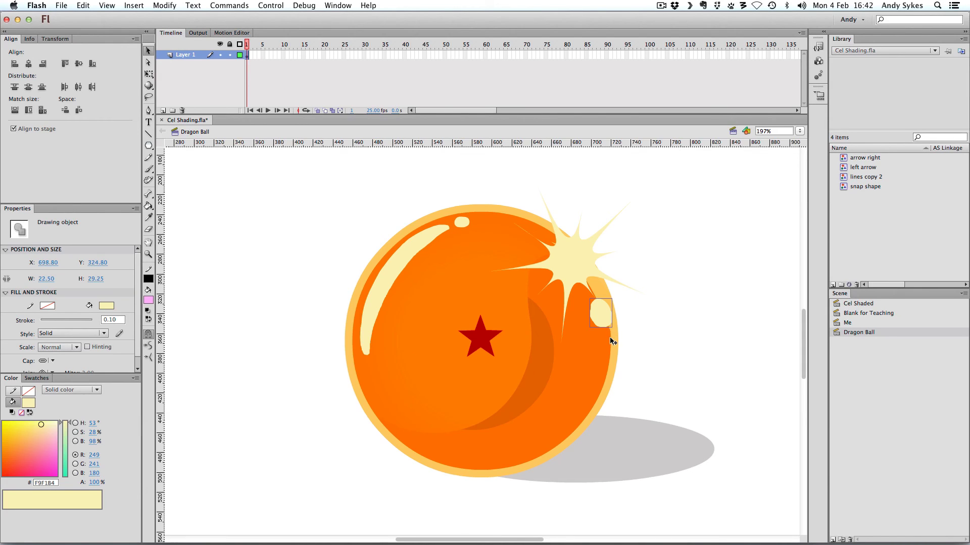
pyautogui.click(587, 270)
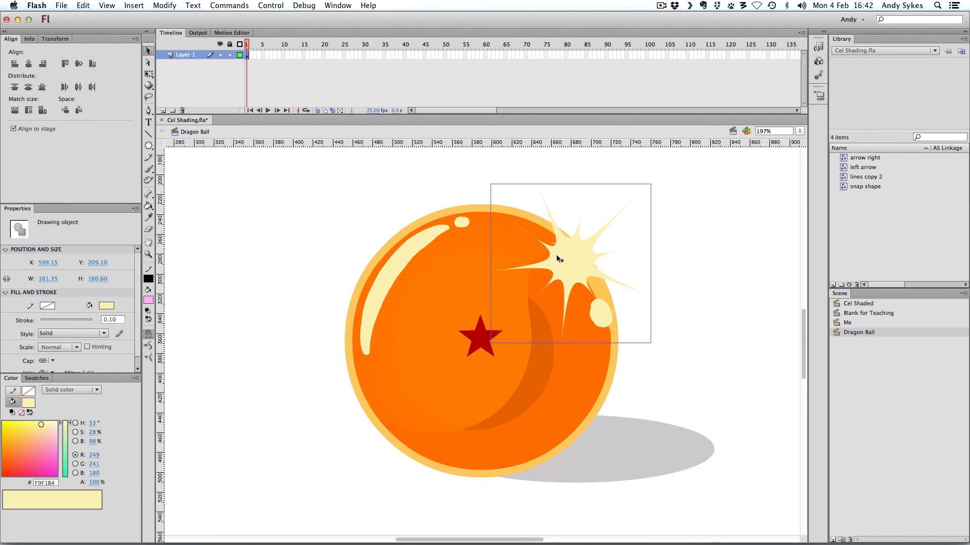
pyautogui.doubleClick(455, 396)
pyautogui.click(547, 365)
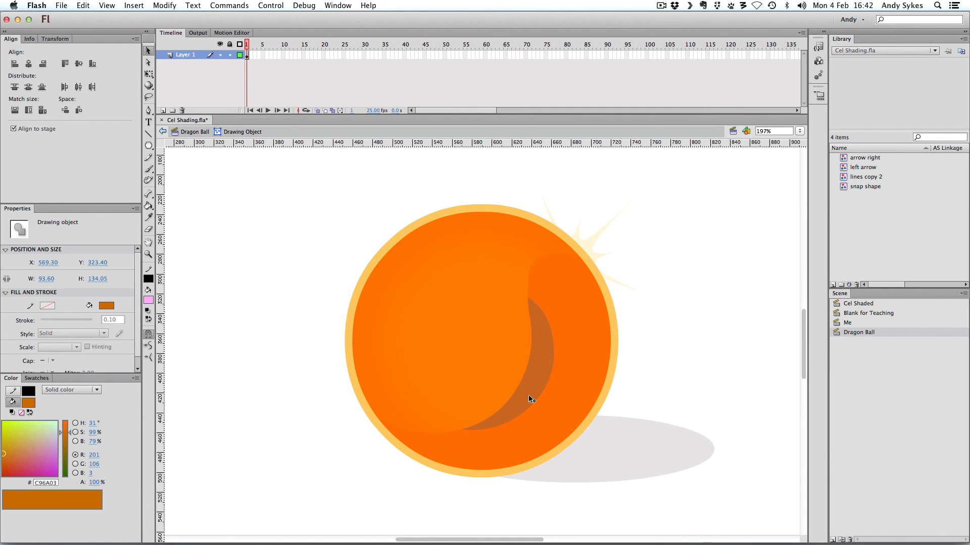
pyautogui.click(683, 322)
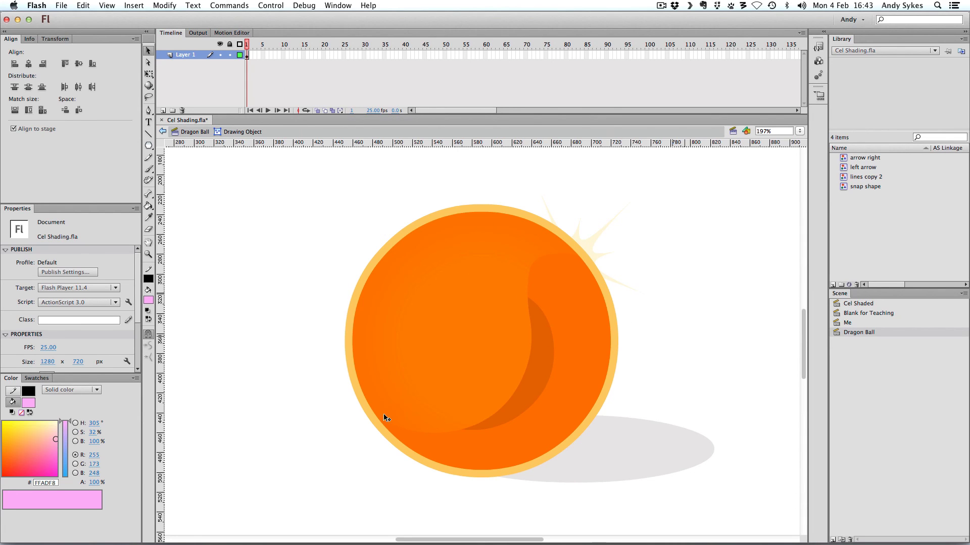
pyautogui.click(441, 286)
pyautogui.press('super+minus')
pyautogui.press('super+equal')
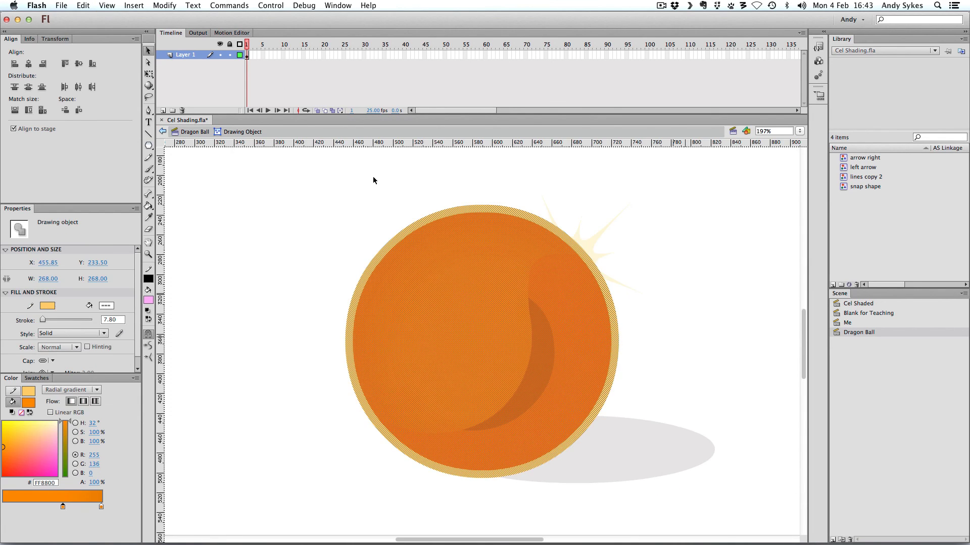
pyautogui.press('super+equal')
pyautogui.click(208, 179)
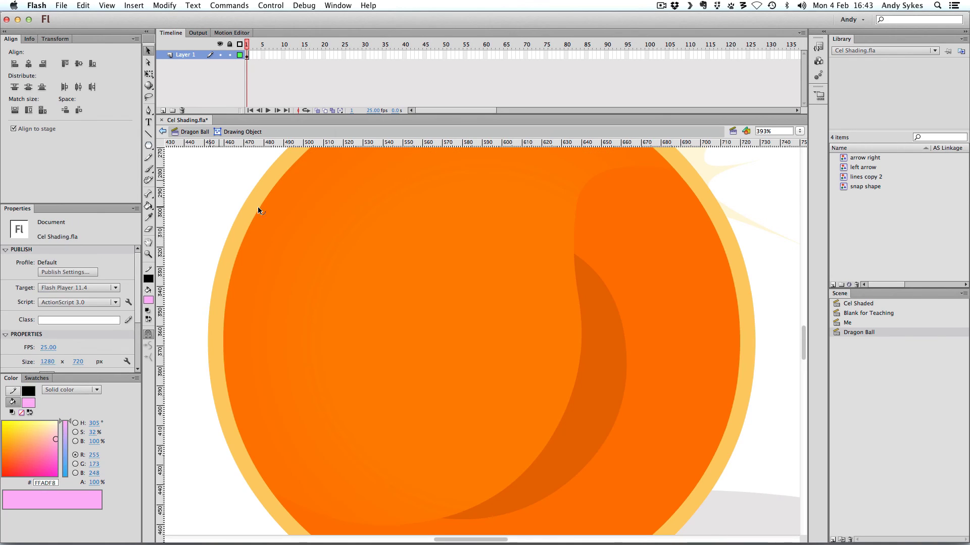
pyautogui.click(244, 305)
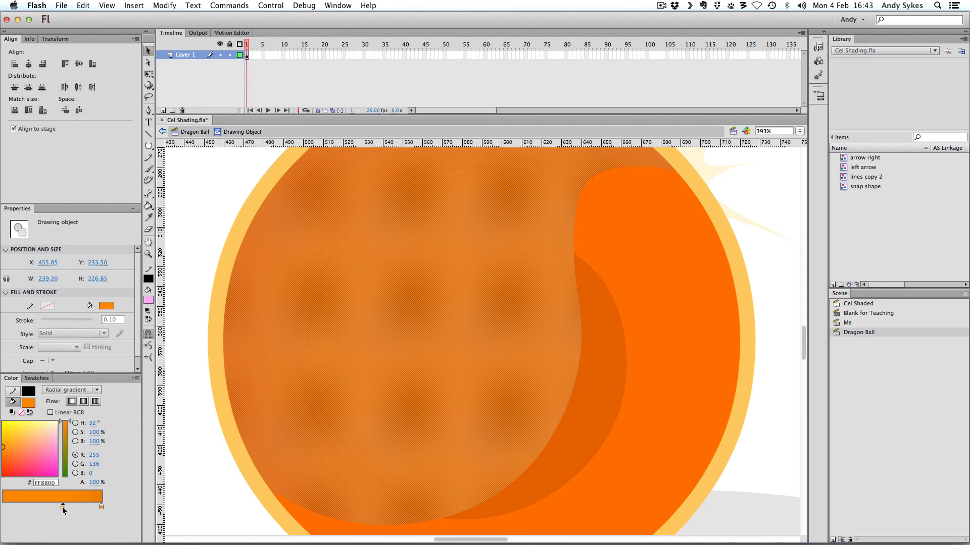
pyautogui.click(198, 303)
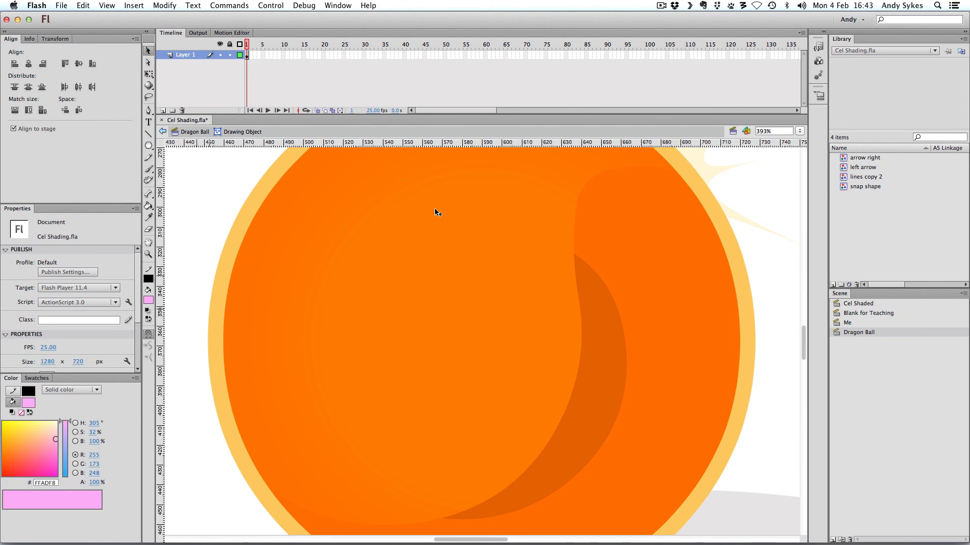
pyautogui.press('super+minus')
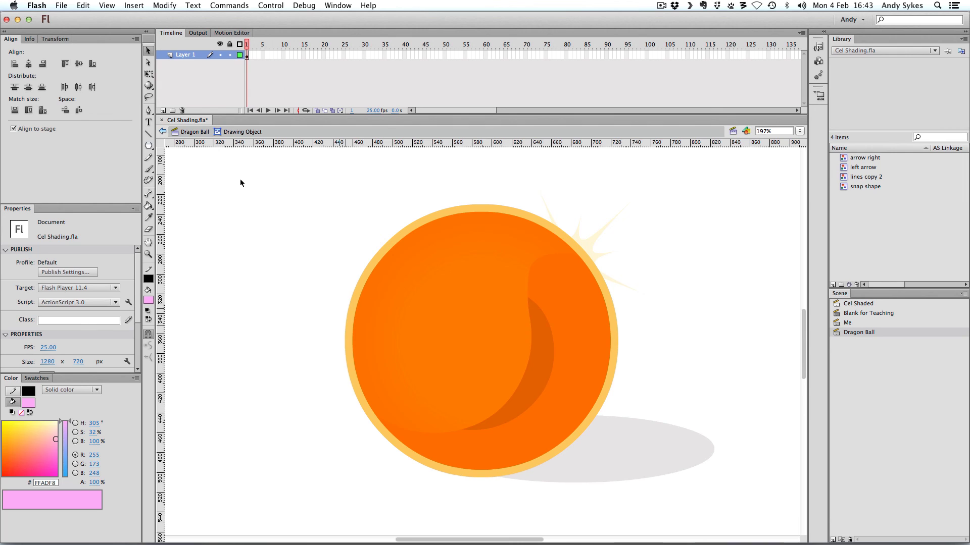
pyautogui.click(193, 132)
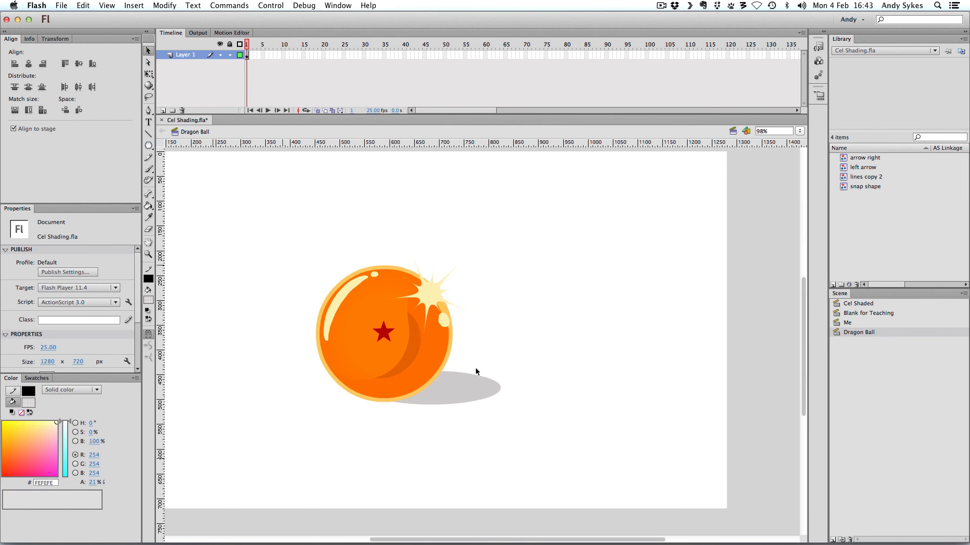